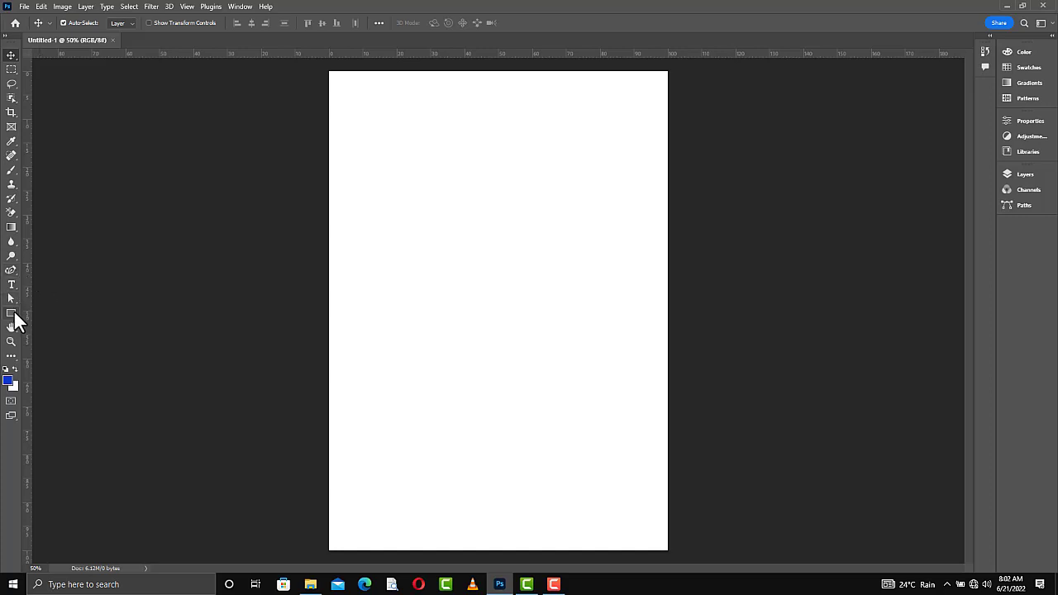
Step: Draw a rectangle about 1274 by 494 px across the full width of the page's upper part
right_click(13, 313)
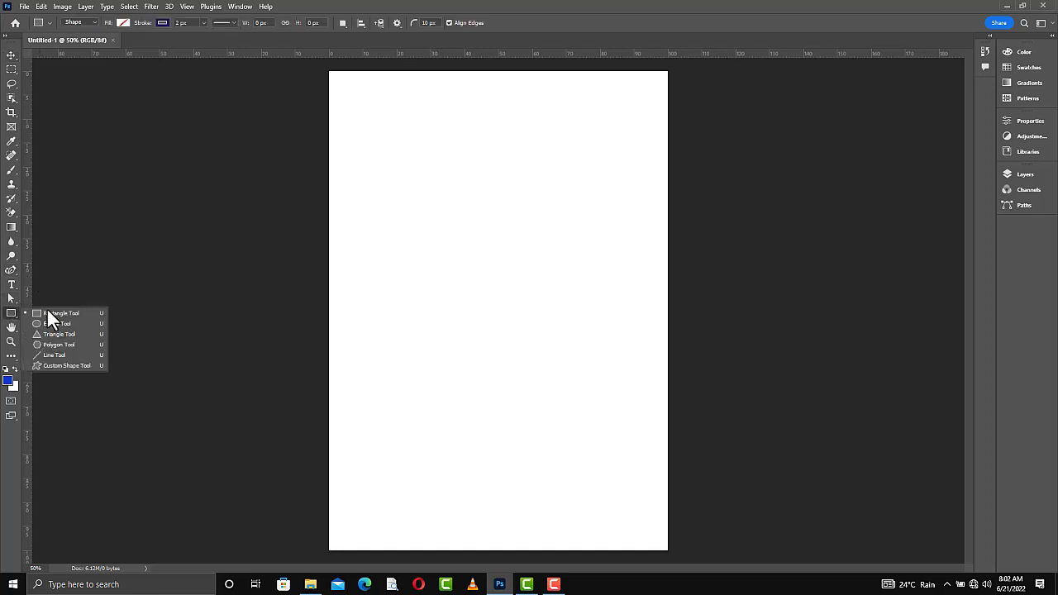
click(48, 311)
click(392, 97)
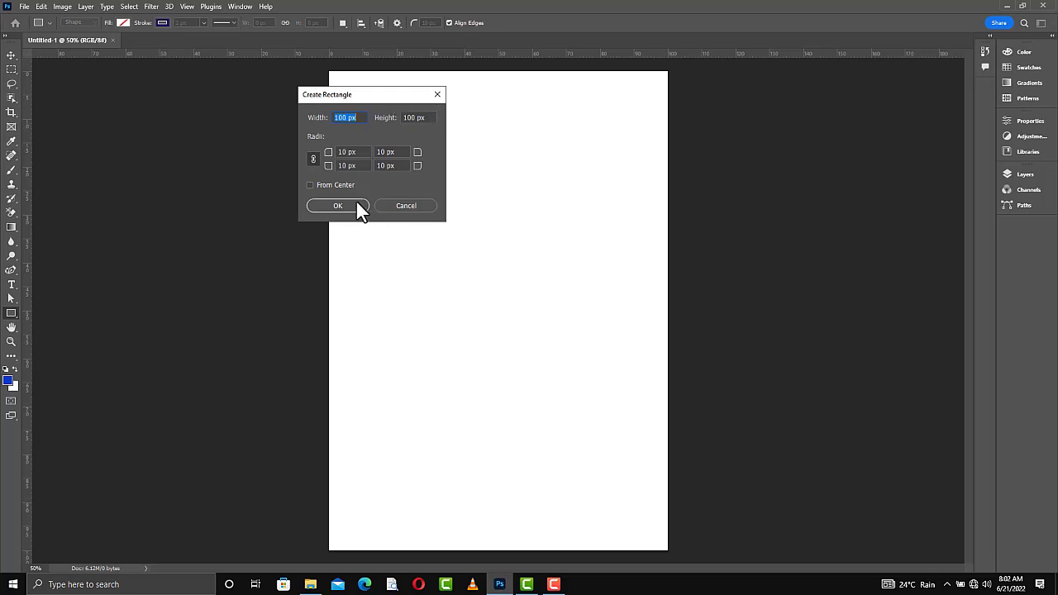
click(403, 208)
drag(321, 72, 672, 205)
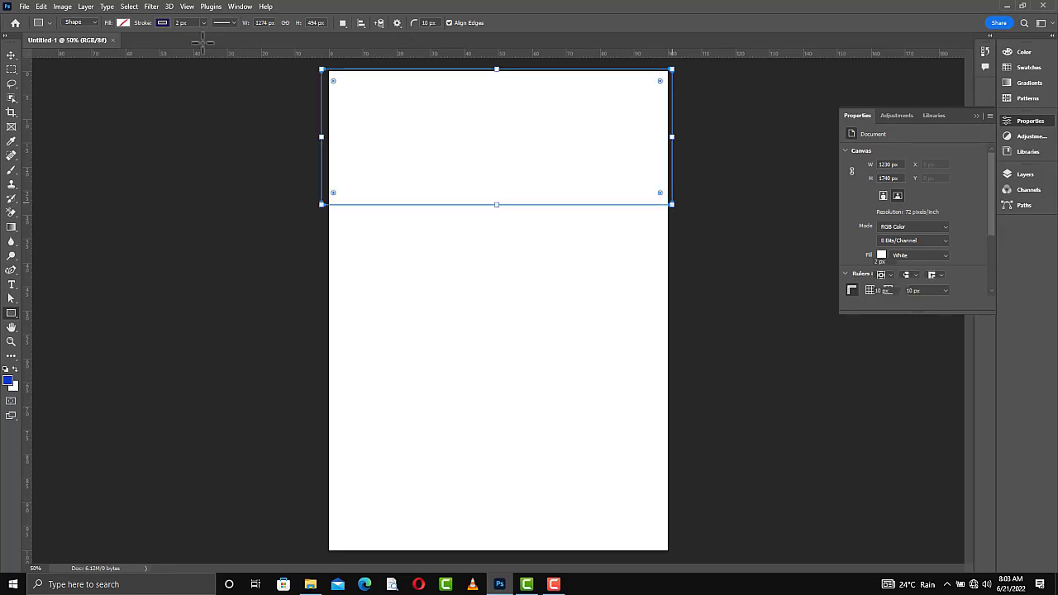
Step: Fill the upper rectangle with dark navy blue from the recently used colors
click(122, 23)
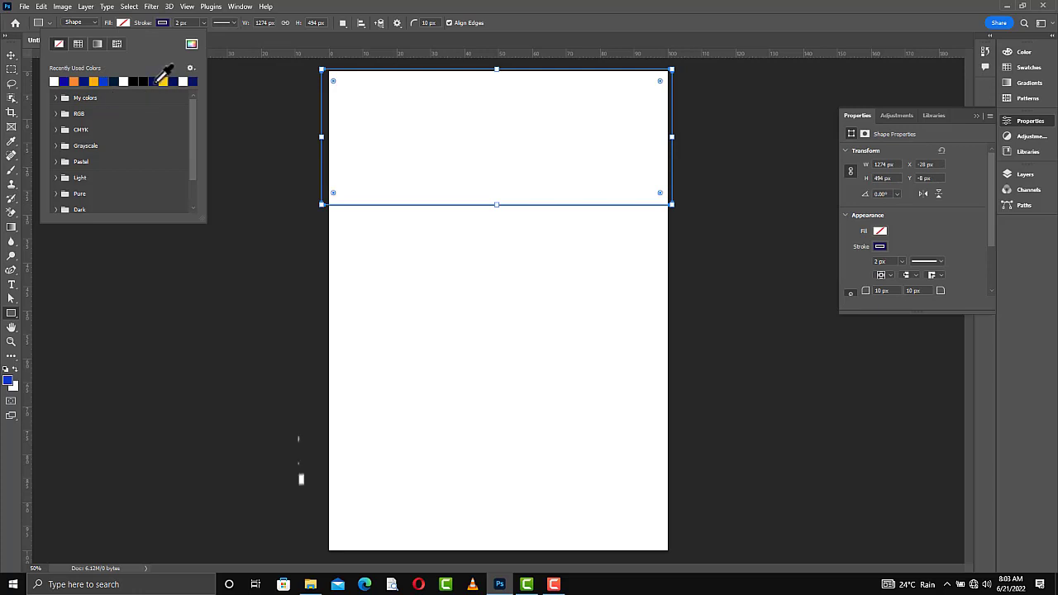
click(175, 81)
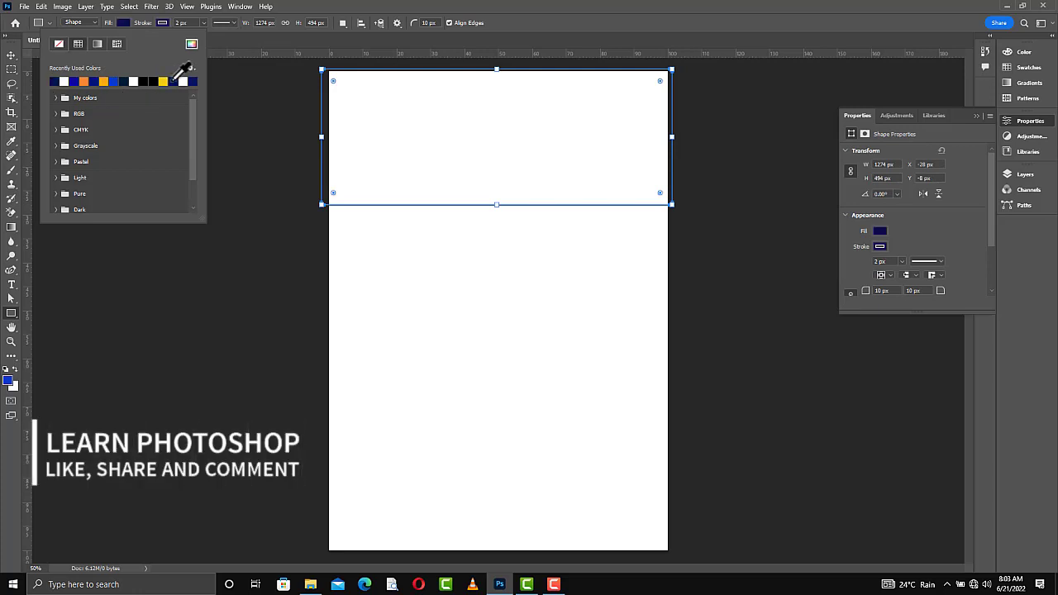
click(12, 59)
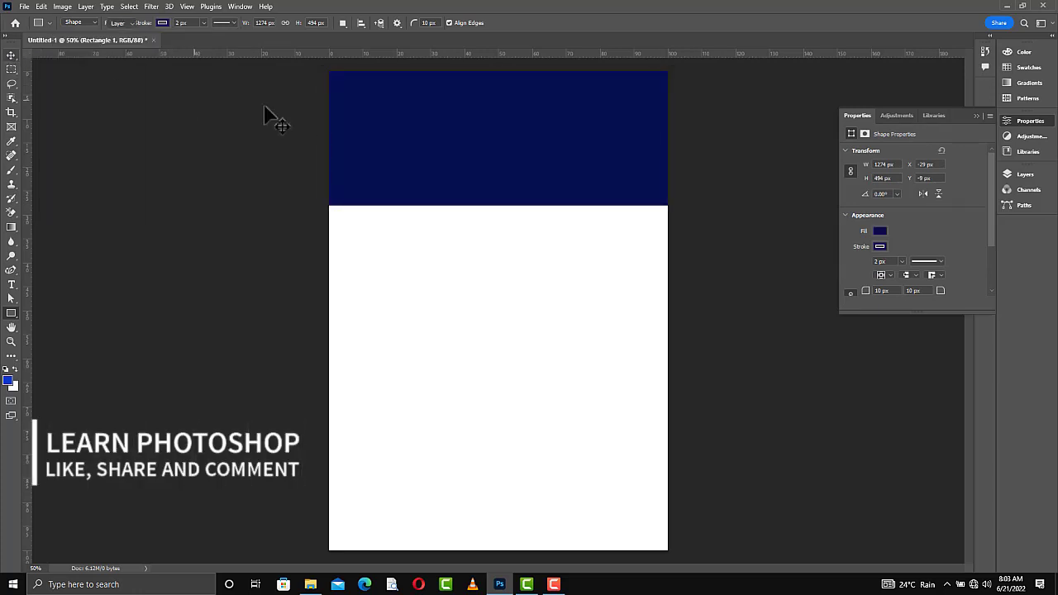
key(v)
click(1023, 175)
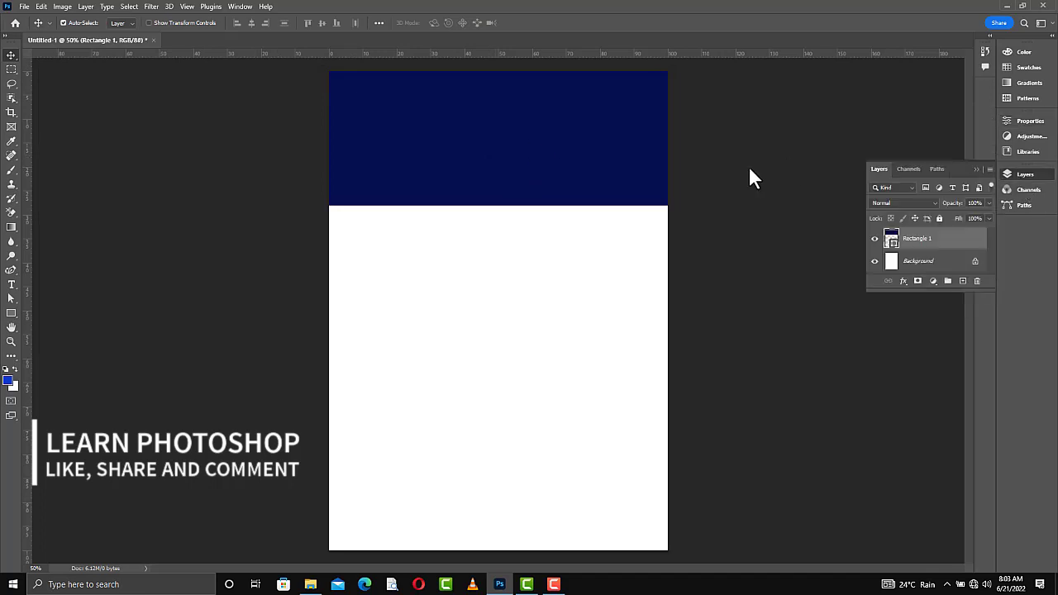
Step: Draw a navy ellipse about 942 by 970 px and center it horizontally over the navy band at the page's top
right_click(12, 317)
click(60, 314)
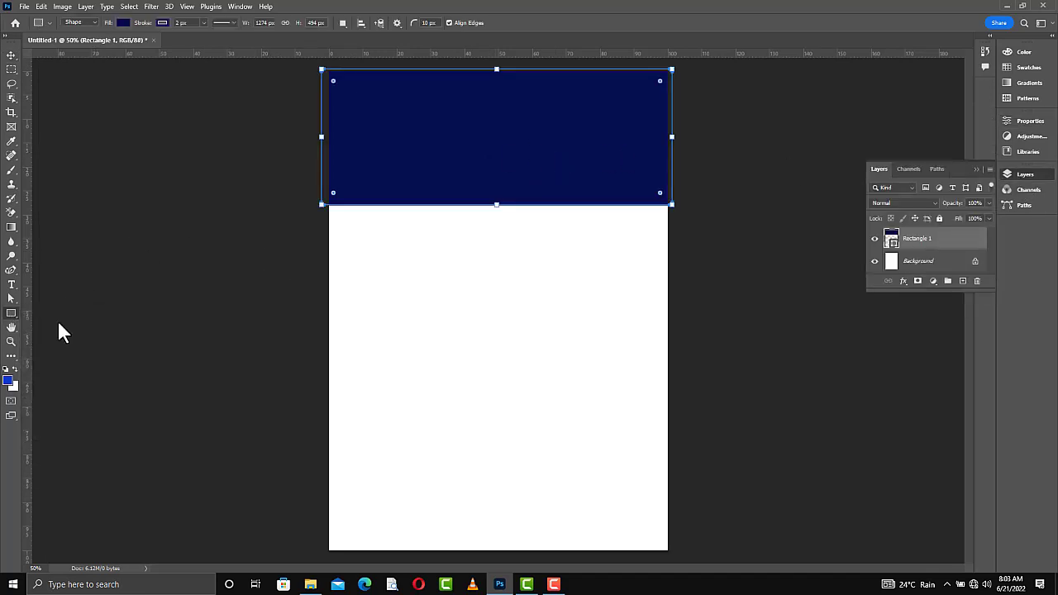
key(shift+u)
drag(390, 235, 648, 503)
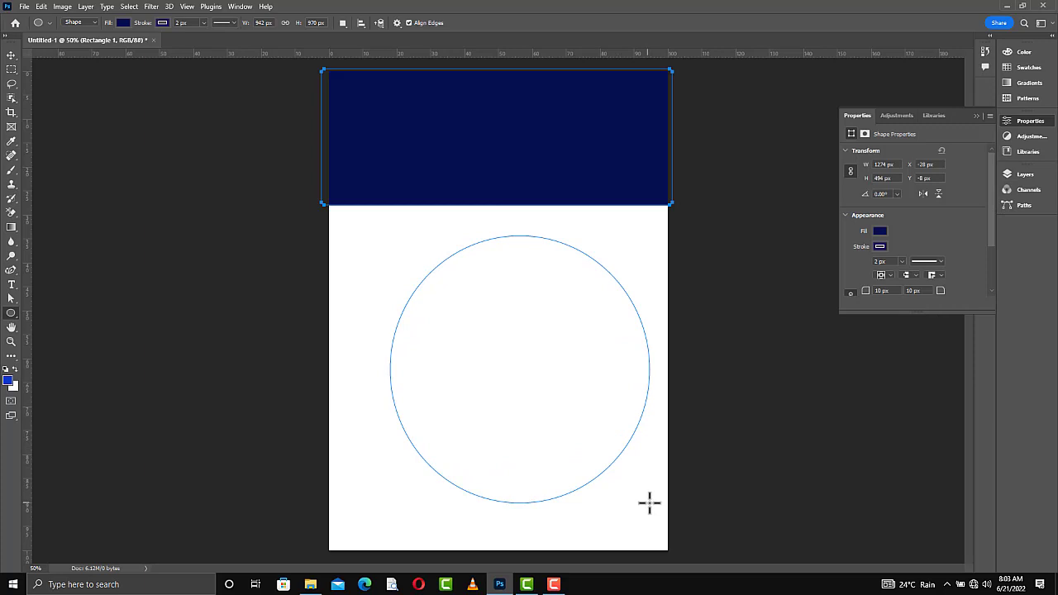
key(v)
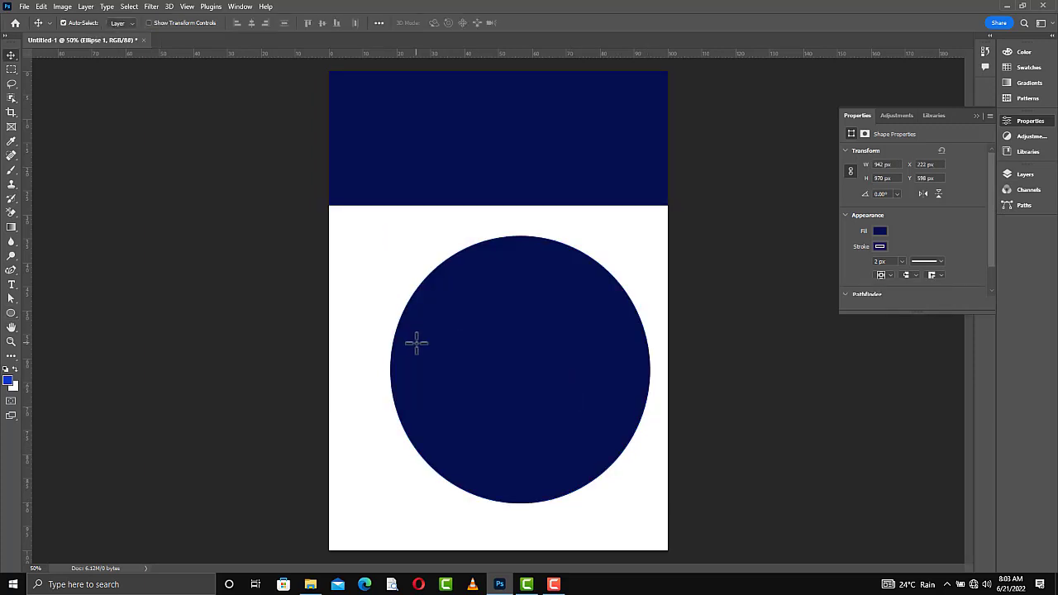
mouse_move(543, 226)
mouse_down()
mouse_move(543, 214)
mouse_move(557, 220)
mouse_move(557, 256)
mouse_move(553, 235)
mouse_up()
Step: Give the ellipse a white stroke 59 px wide
key(u)
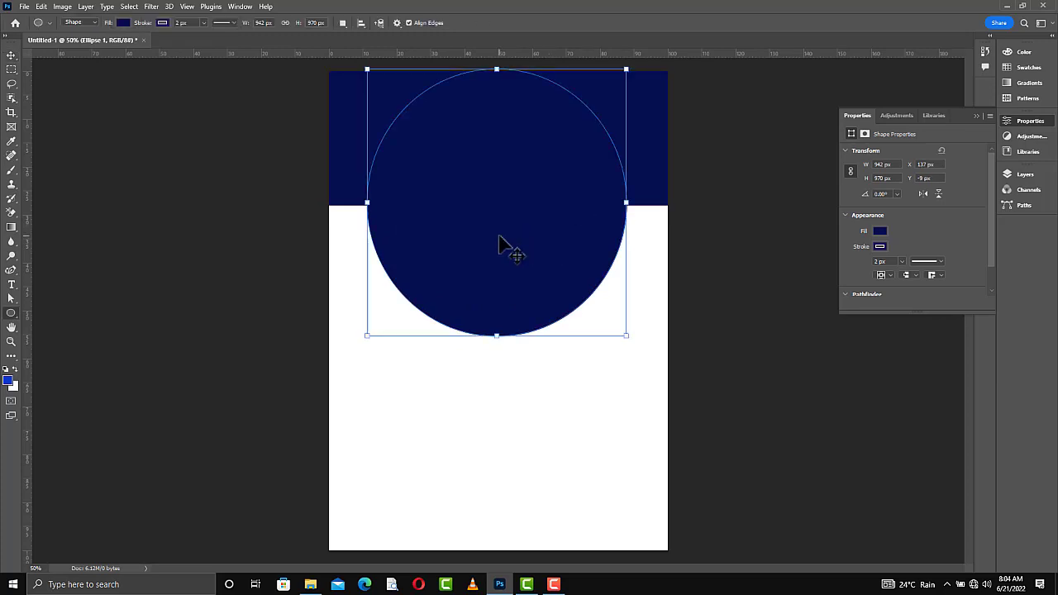
click(125, 25)
click(163, 24)
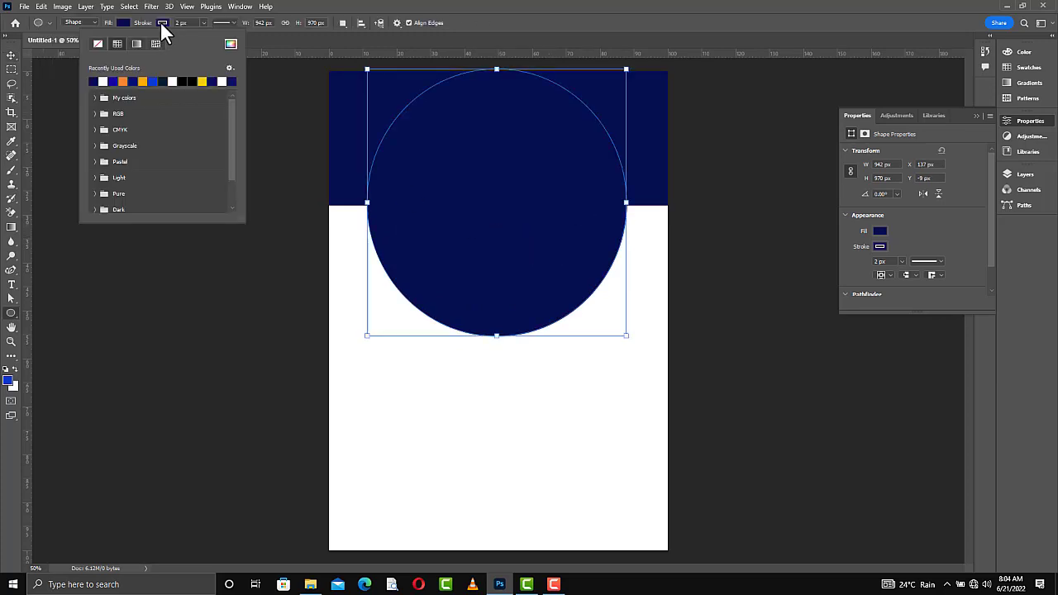
click(101, 81)
mouse_move(146, 28)
mouse_down()
mouse_move(194, 44)
mouse_move(180, 47)
mouse_up()
key(v)
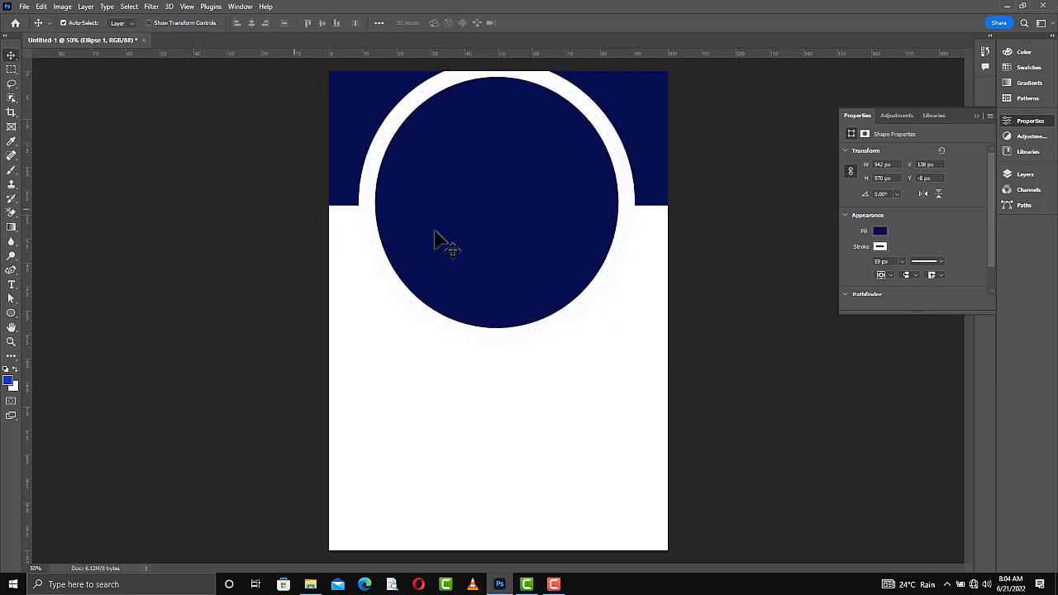
Step: Fine-tune the ellipse's vertical position so its white ring slightly overlaps the page's upper edge
drag(463, 248, 454, 248)
key(Up)
key(Up)
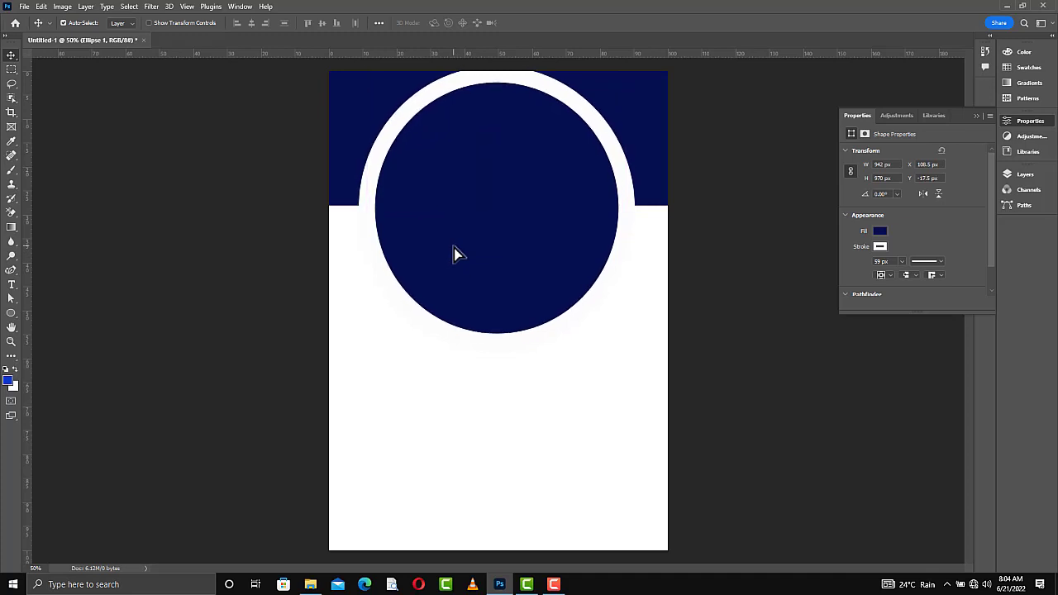
key(Down)
key(Down)
key(Down)
key(Down)
key(Down)
key(Down)
key(Down)
key(Down)
key(Down)
key(Down)
key(Down)
key(Down)
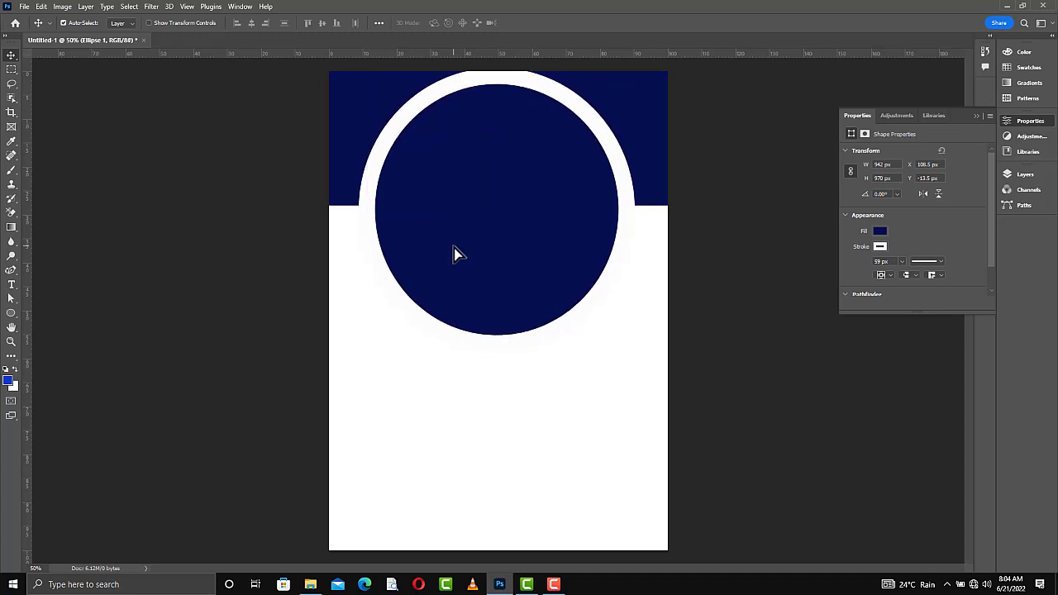
key(Up)
key(Up)
key(Up)
key(Up)
key(Up)
key(Up)
key(Up)
key(Up)
key(Up)
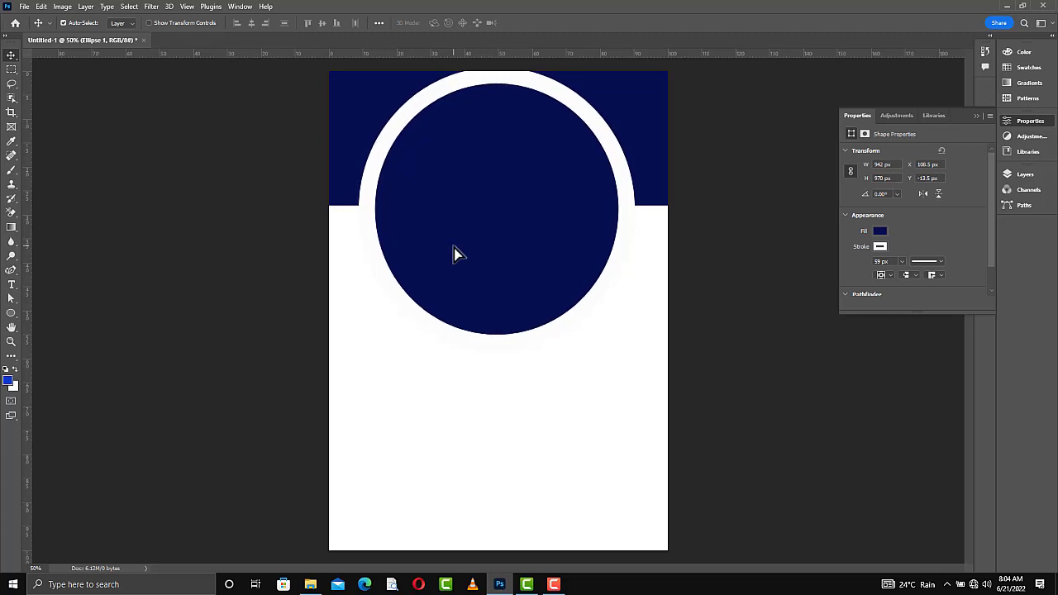
Step: Enlarge the ringed ellipse to about 1157 by 1192 px, nearly the page width, and shift it slightly down
key(ctrl+t)
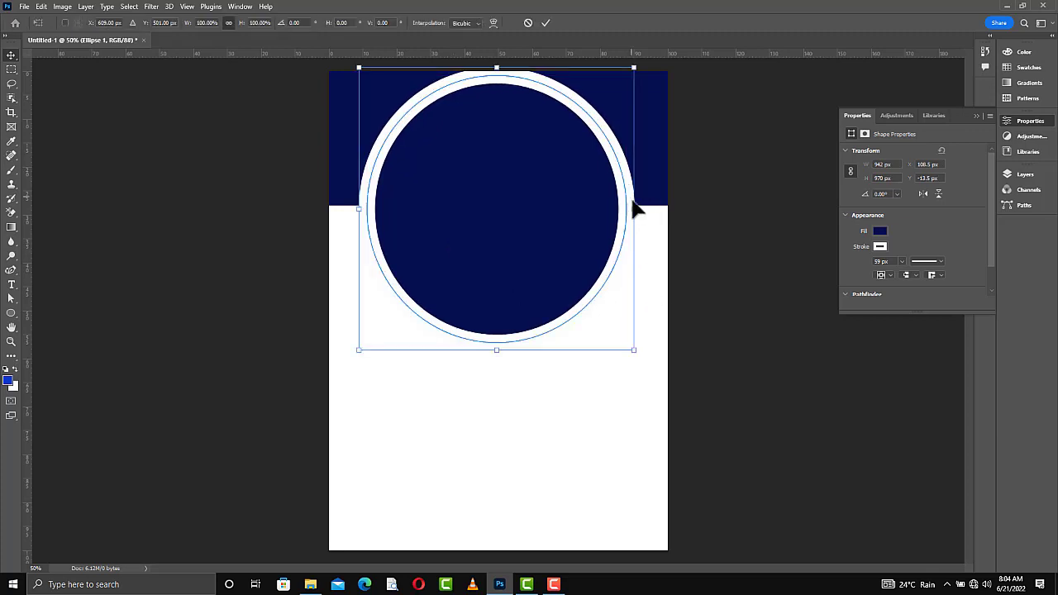
drag(634, 208, 661, 225)
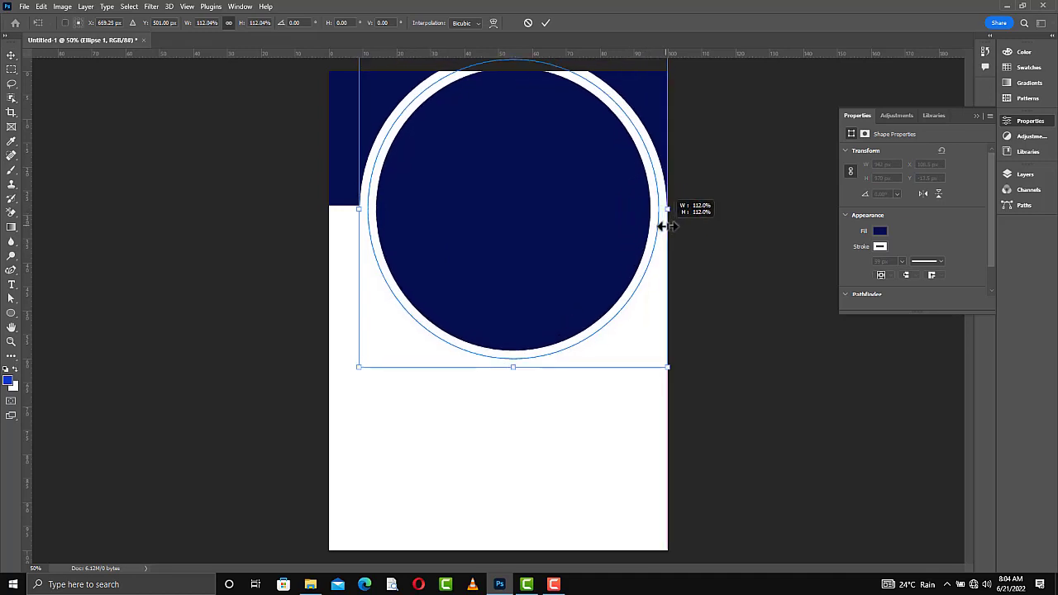
drag(359, 208, 328, 219)
key(Return)
drag(529, 281, 528, 301)
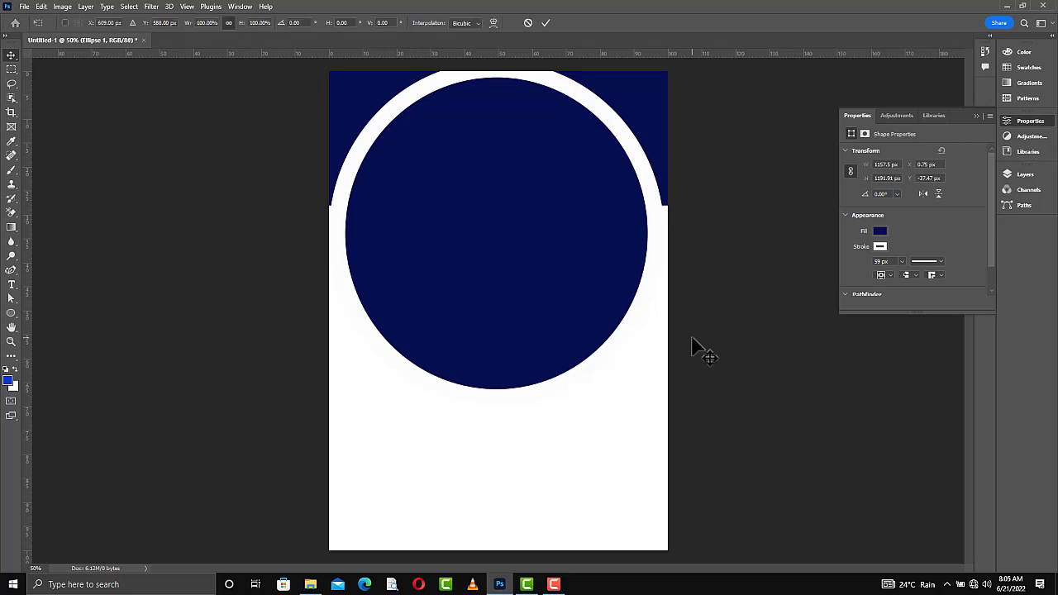
Step: Scale the ringed ellipse down to about 84%, keeping it centered at the page's top
key(ctrl+t)
drag(496, 403, 481, 353)
key(Return)
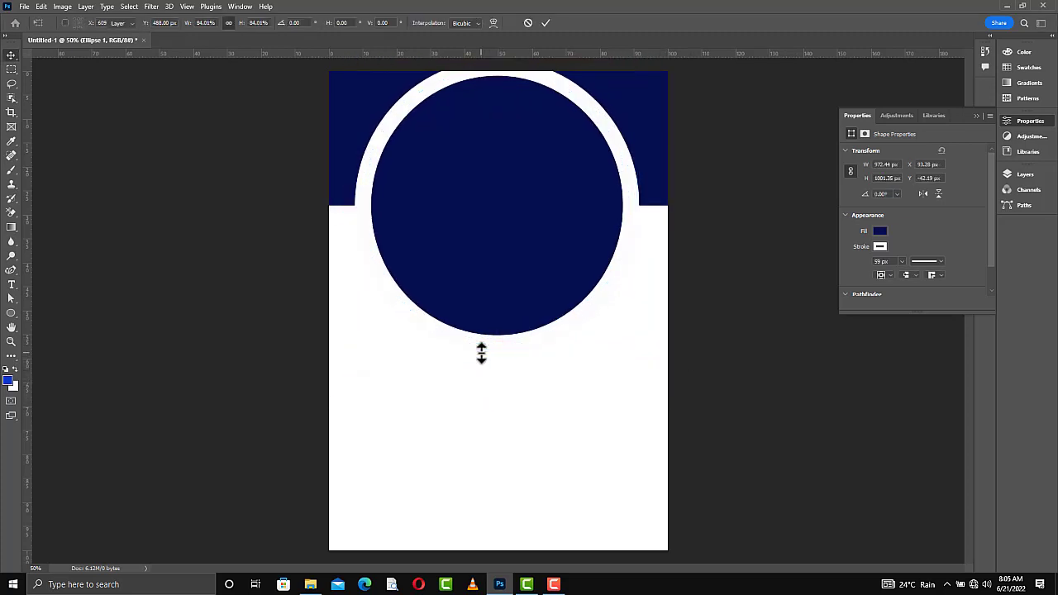
Step: Duplicate the ellipse layer, scale the copy to about 54% and place it over the large circle's lower edge
click(1023, 175)
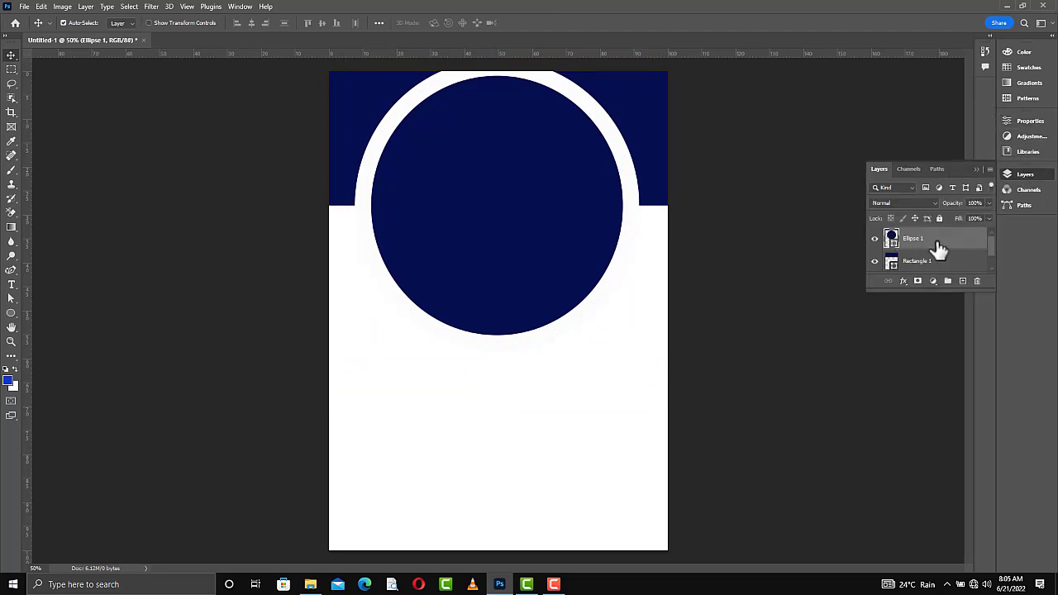
mouse_move(939, 248)
mouse_down()
mouse_move(961, 282)
mouse_move(939, 237)
mouse_up()
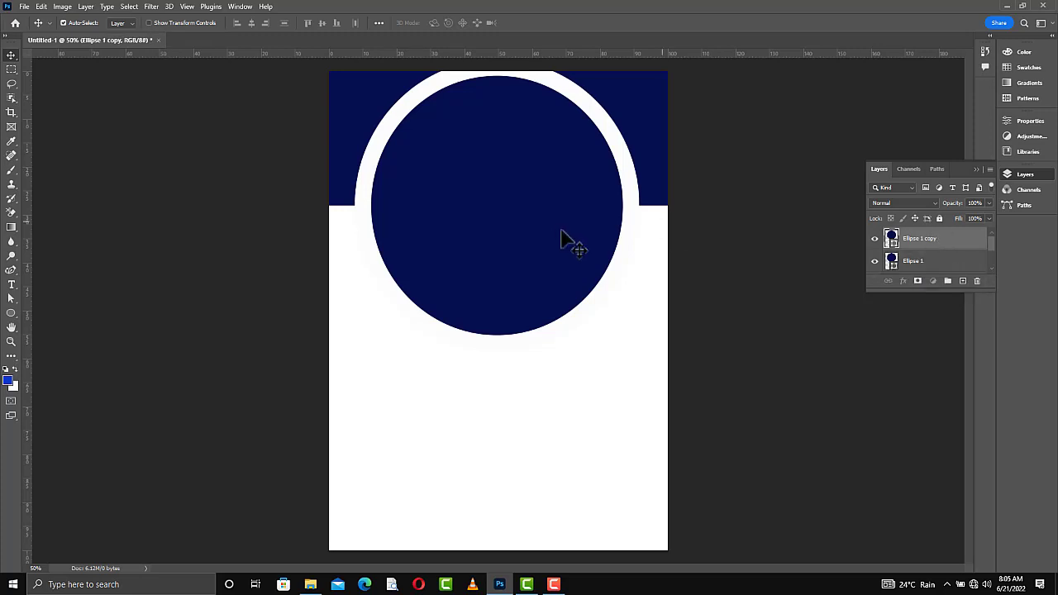
key(ctrl)
key(ctrl+t)
drag(637, 355, 507, 215)
drag(418, 145, 489, 366)
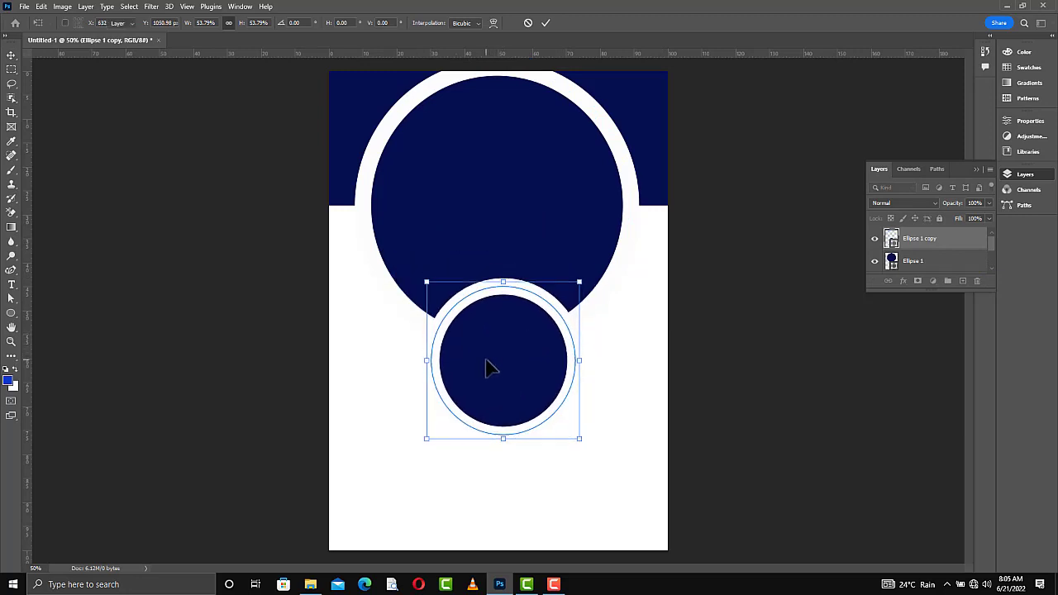
key(Return)
Step: Set the small circle's white stroke width to 15 px
key(u)
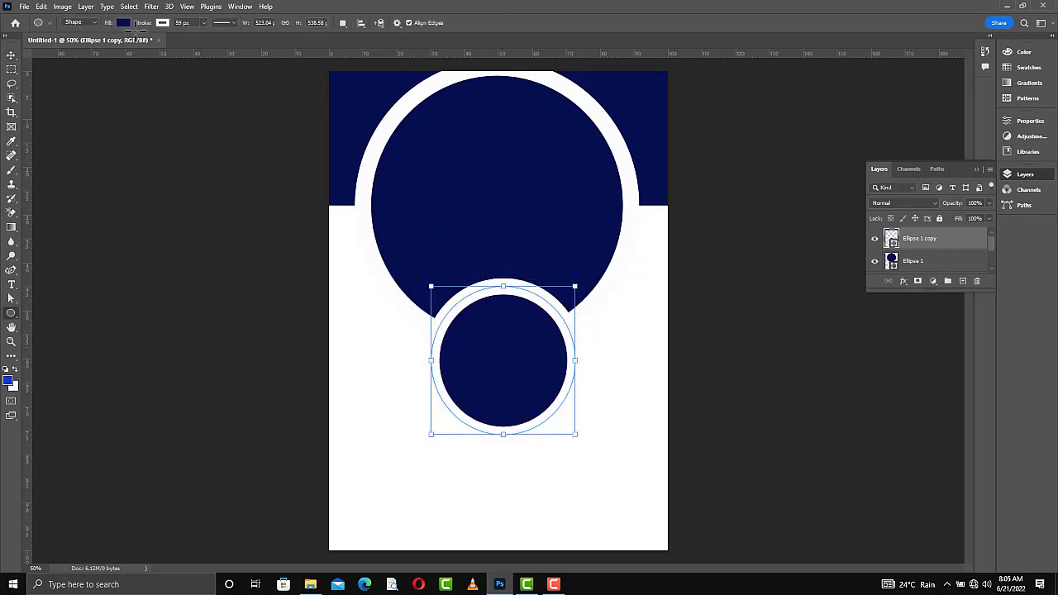
click(122, 24)
click(157, 25)
key(Return)
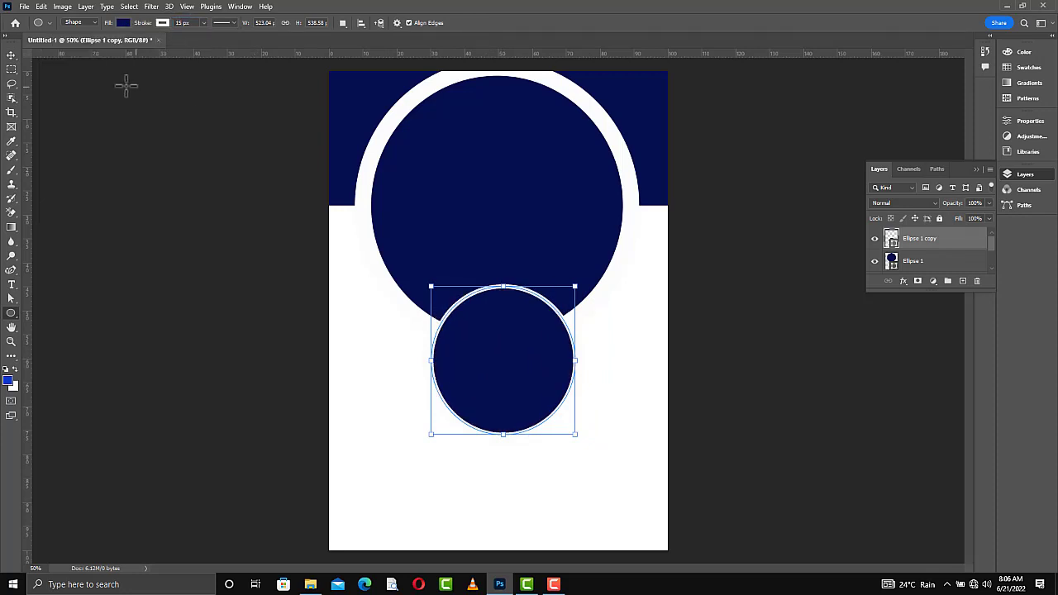
Step: Move the small circle up to the page's horizontal center and shrink it around its center
key(v)
drag(496, 389, 491, 371)
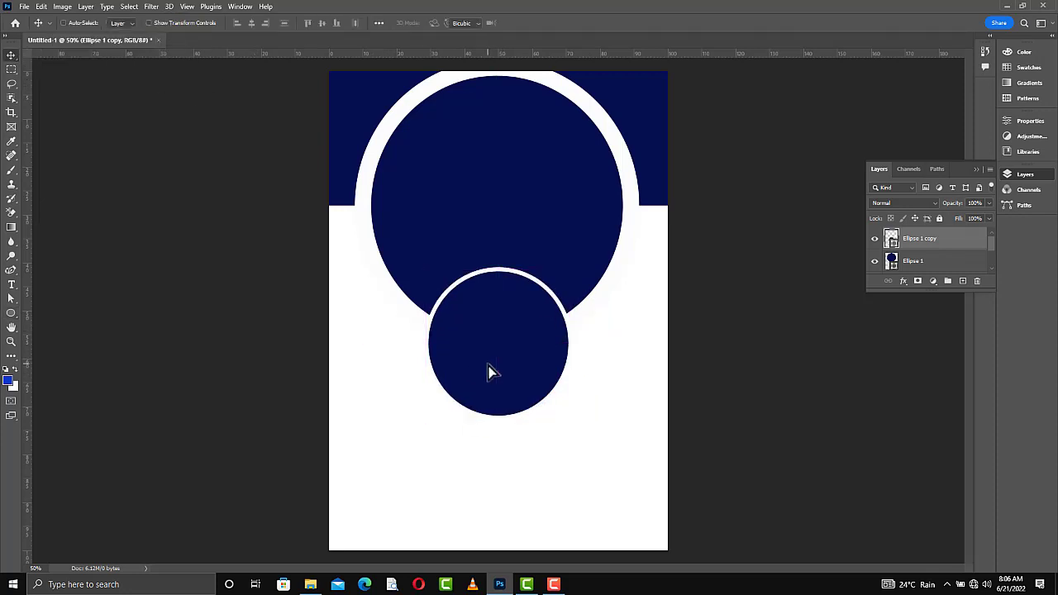
key(ctrl+t)
drag(499, 420, 506, 372)
key(Return)
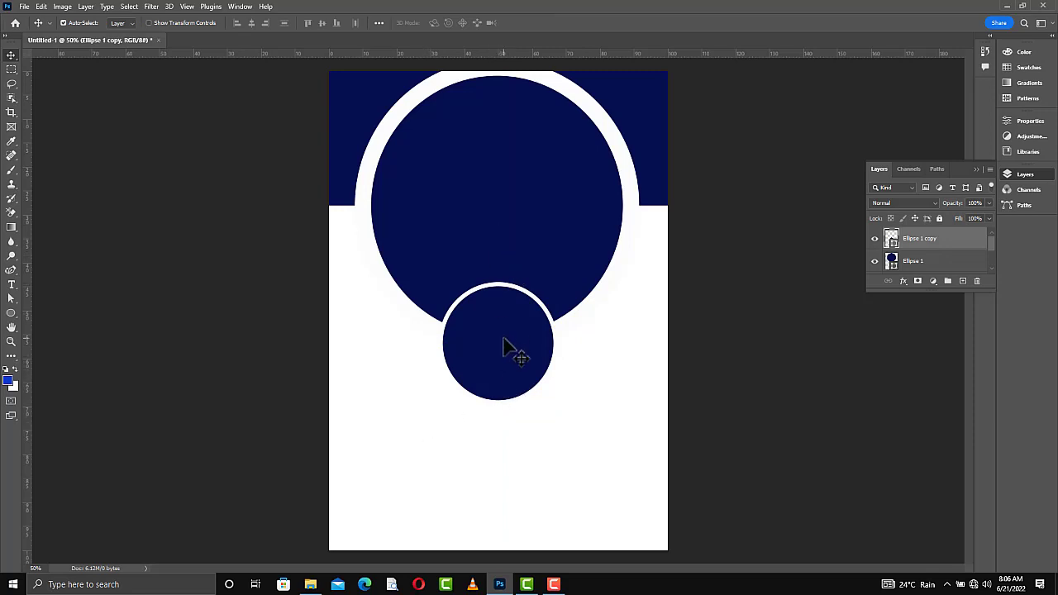
Step: Duplicate the small circle and place the copy to its right, slightly overlapping its edge
key(j)
key(v)
drag(528, 350, 571, 347)
key(ctrl+z)
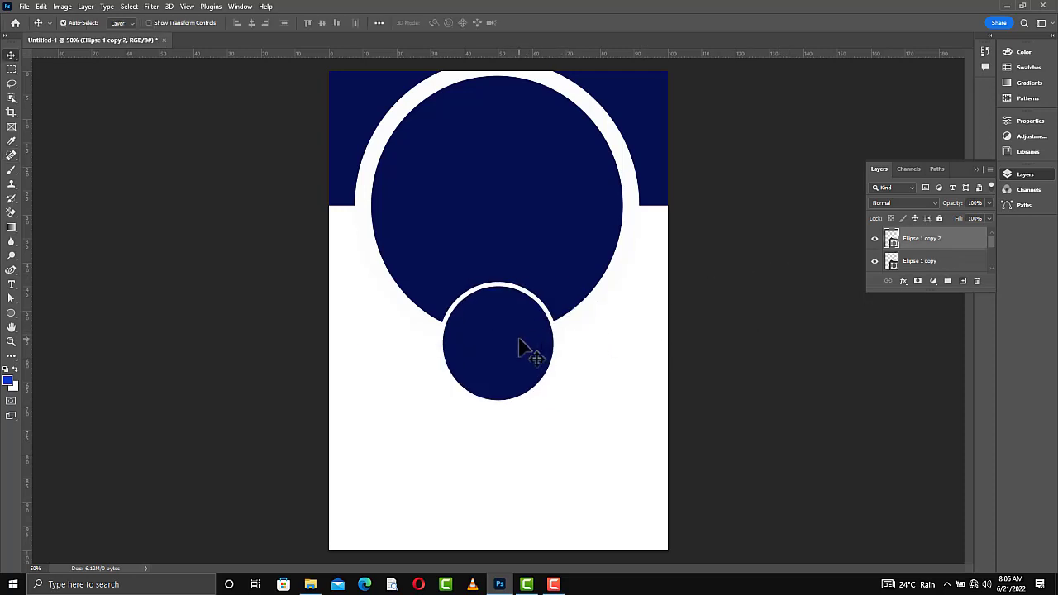
drag(521, 347, 624, 323)
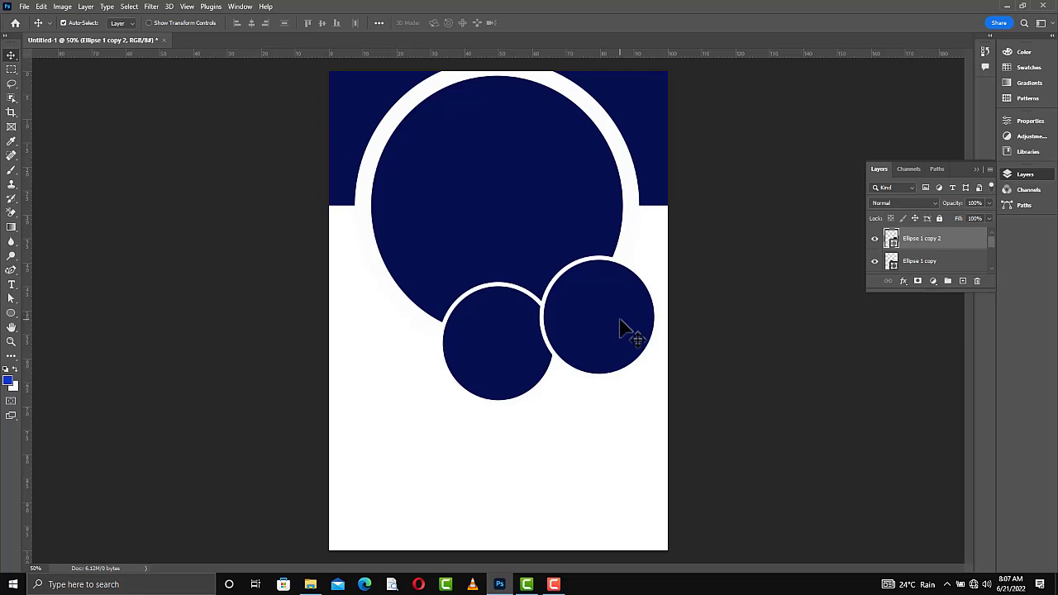
drag(600, 338, 598, 351)
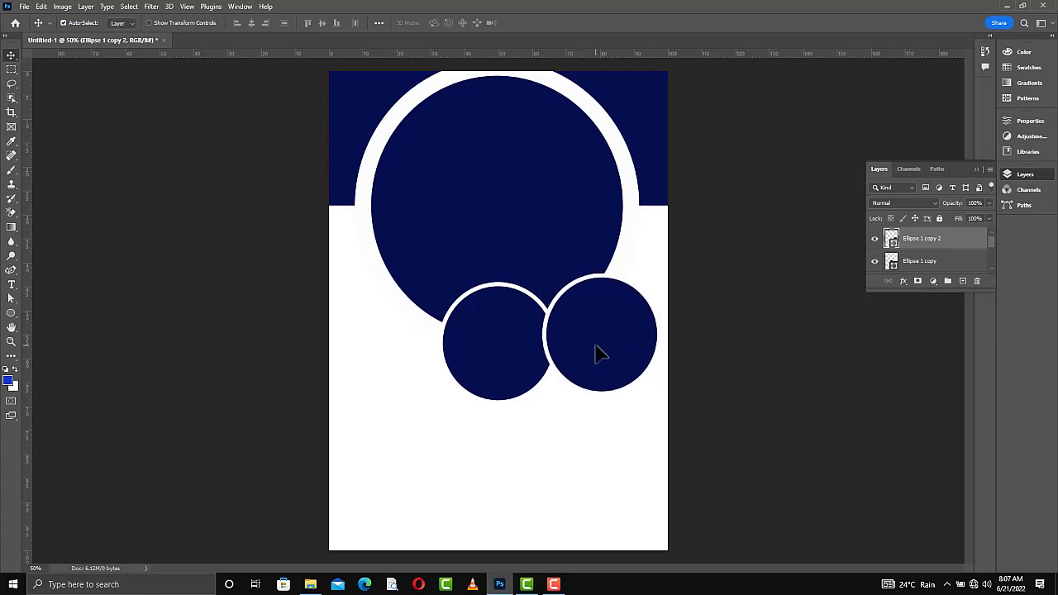
Step: Scale the right-hand circle to about 76% beside the middle one, and place a duplicate of it symmetrically on the left
key(ctrl+t)
drag(661, 395, 624, 374)
mouse_move(608, 336)
mouse_down()
mouse_move(606, 347)
mouse_move(597, 339)
mouse_up()
key(Return)
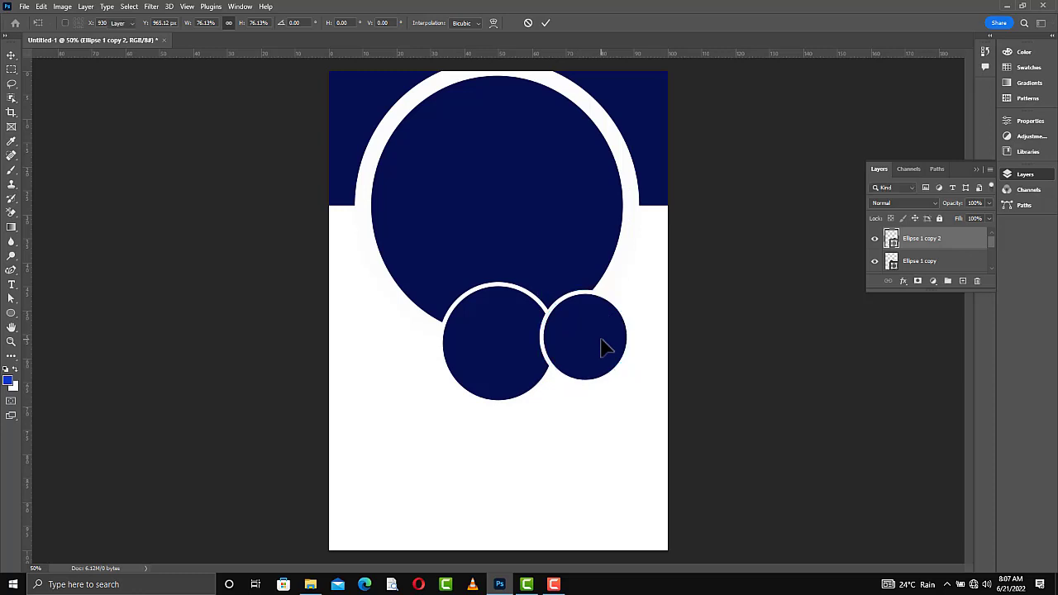
key(ctrl+j)
drag(508, 333, 421, 341)
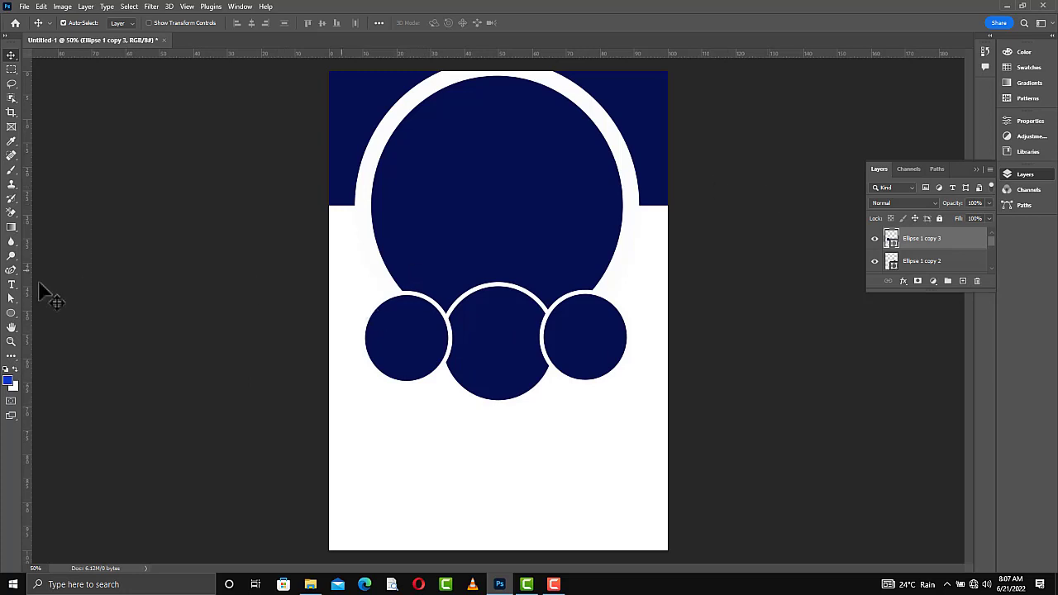
Step: Draw a navy rectangle about 506 by 78 px in the page's lower-left corner
drag(12, 319, 70, 314)
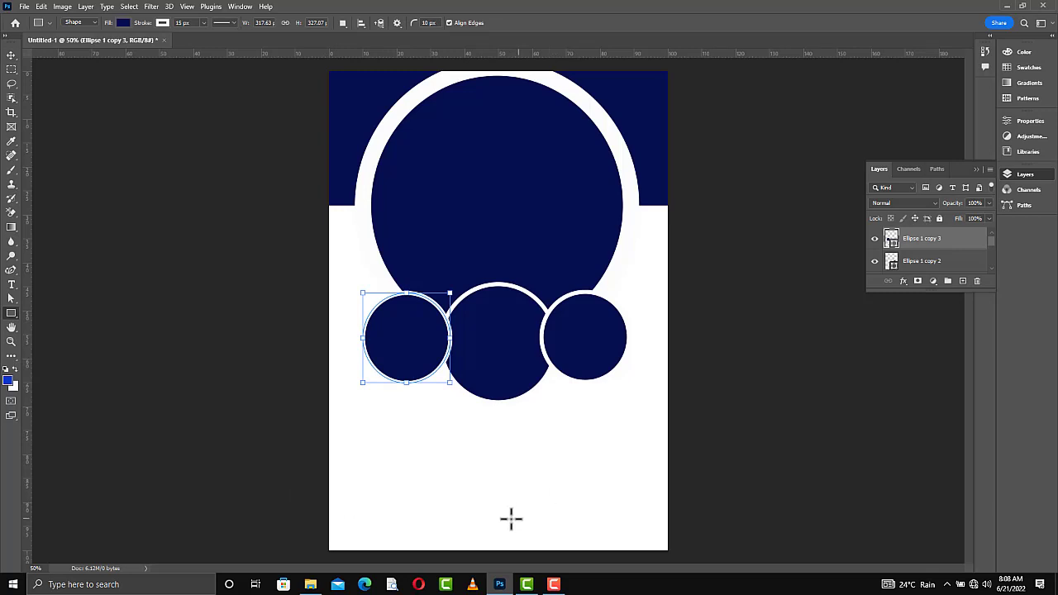
drag(328, 525, 467, 541)
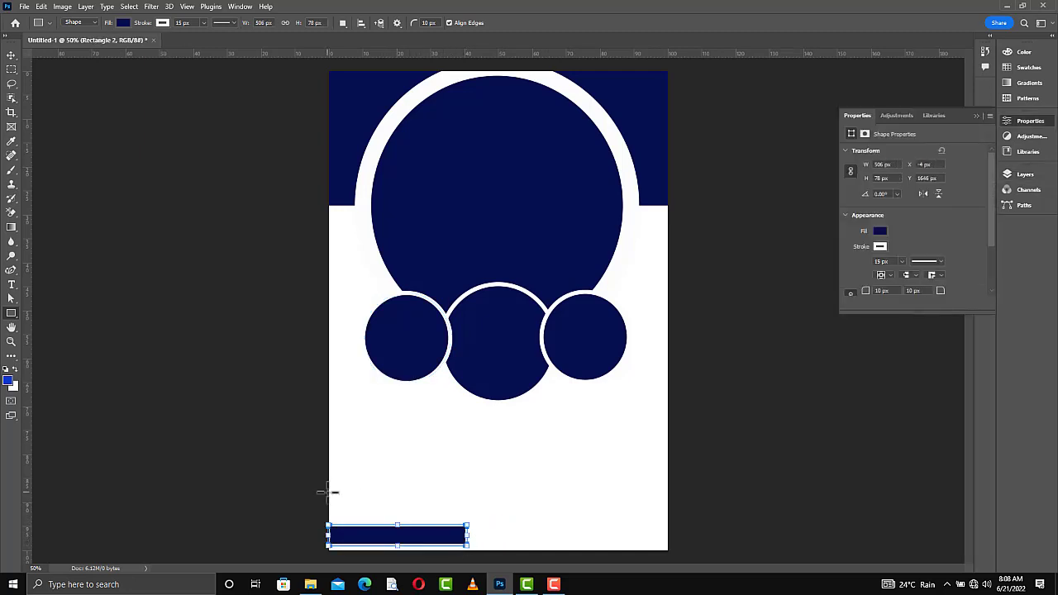
key(v)
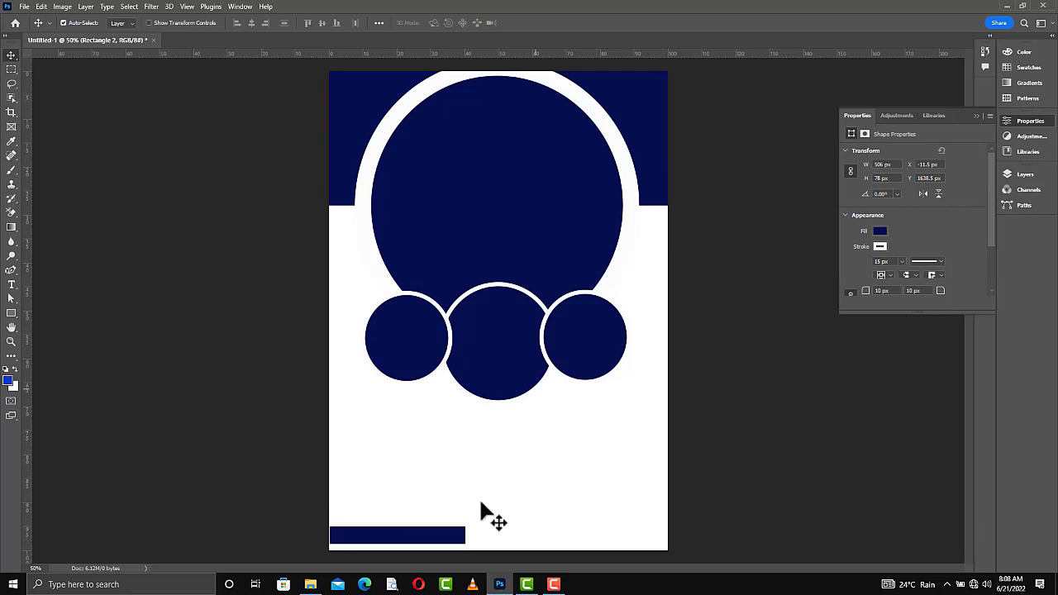
Step: Nudge the navy bar at the page's bottom slightly up and to the left so it meets the page edge
key(Up)
key(Up)
key(Up)
key(Up)
key(Up)
key(Up)
key(Left)
key(Left)
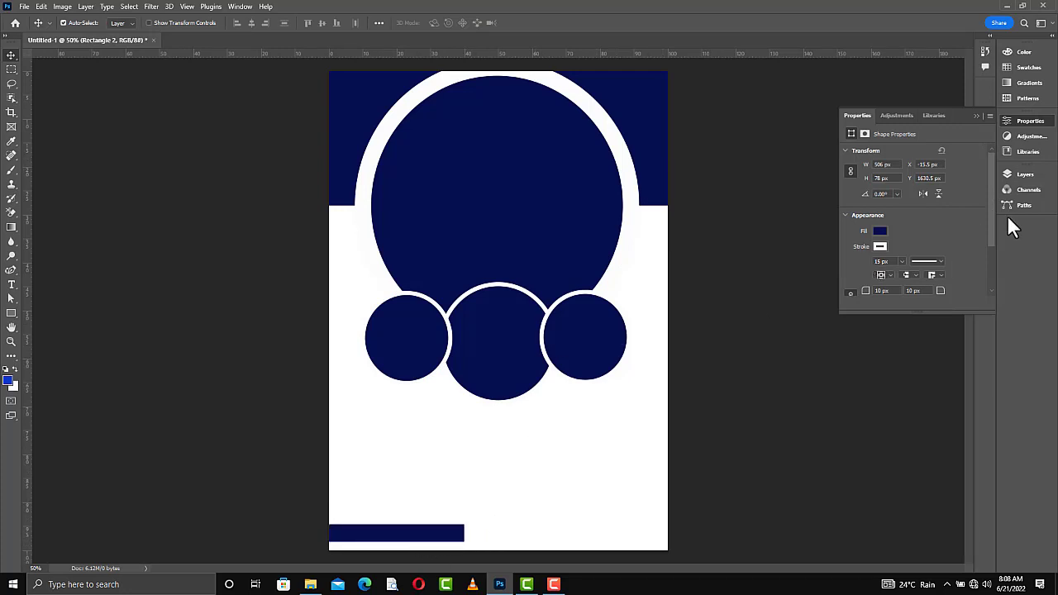
Step: Place the photo NOV_4667 directly above the large circle's layer and shift it slightly right and up
click(1021, 171)
click(1023, 176)
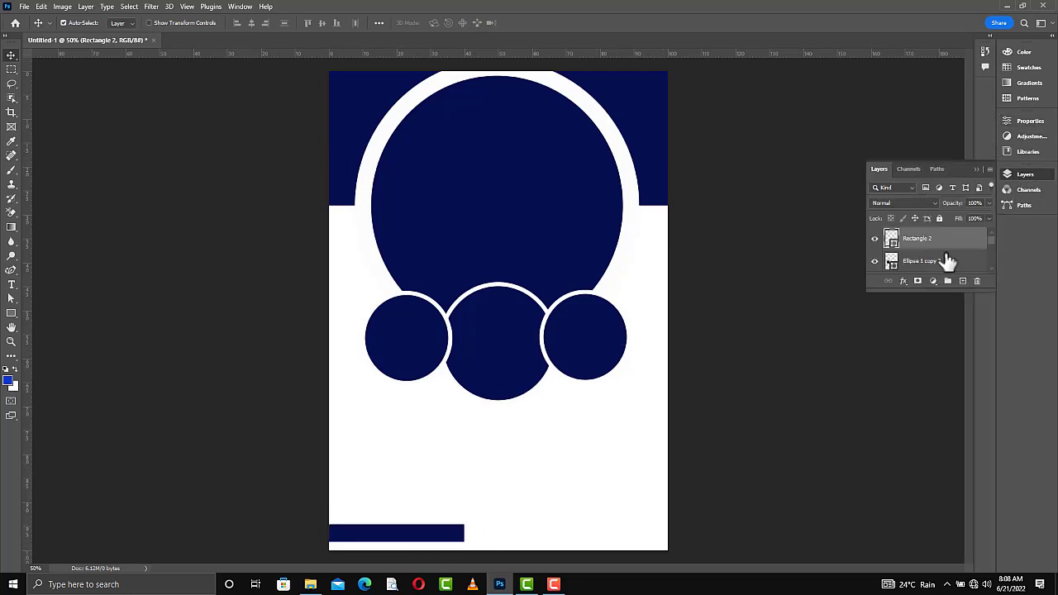
ctrl+click(527, 202)
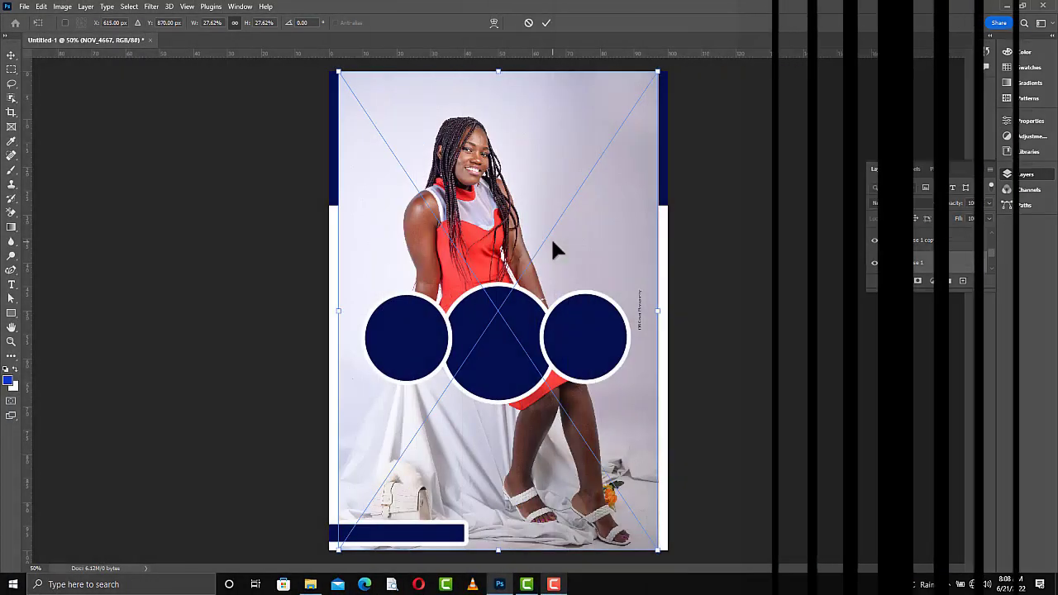
drag(509, 220, 526, 208)
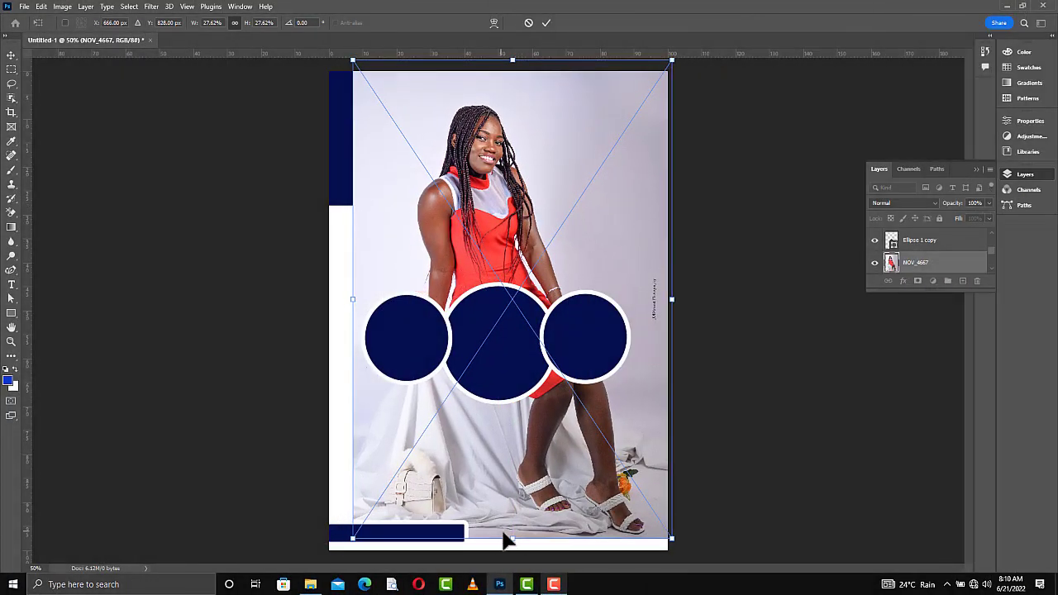
key(Return)
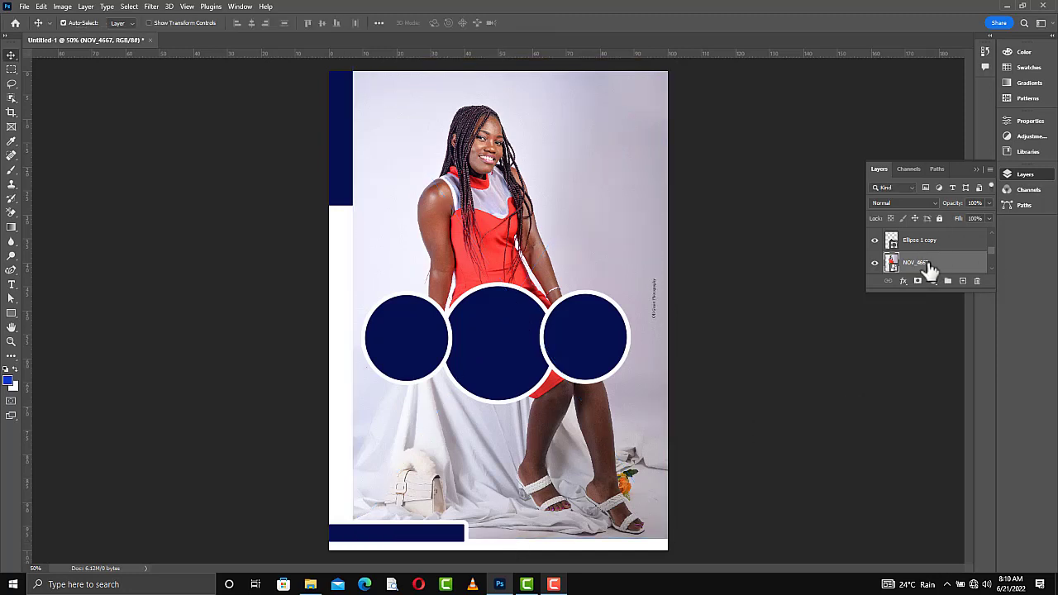
Step: Clip the NOV_4667 photo to the large circle and move it slightly up to frame the woman
right_click(926, 266)
click(819, 342)
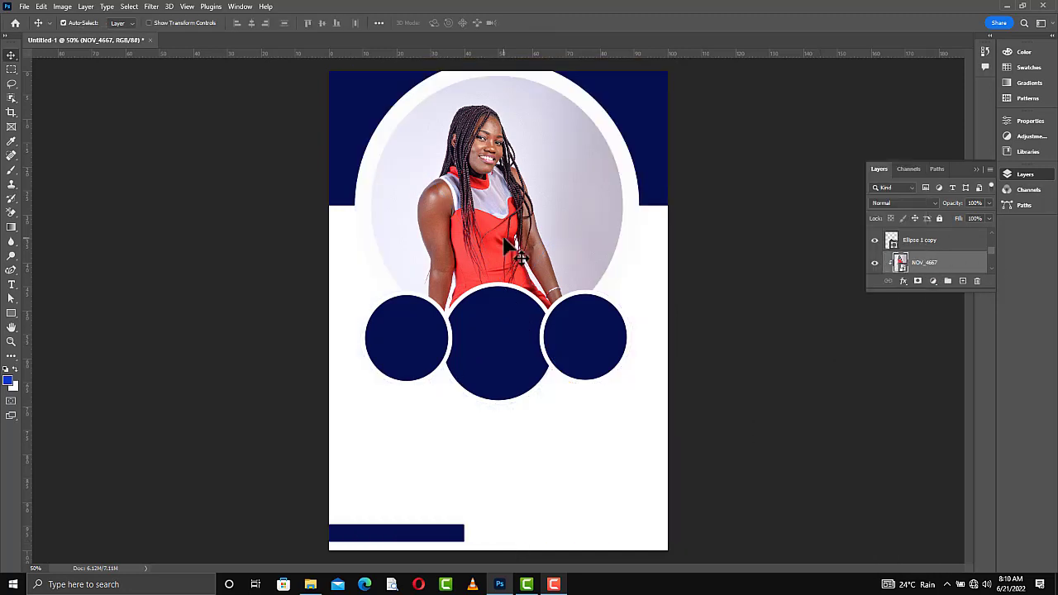
drag(491, 217, 495, 210)
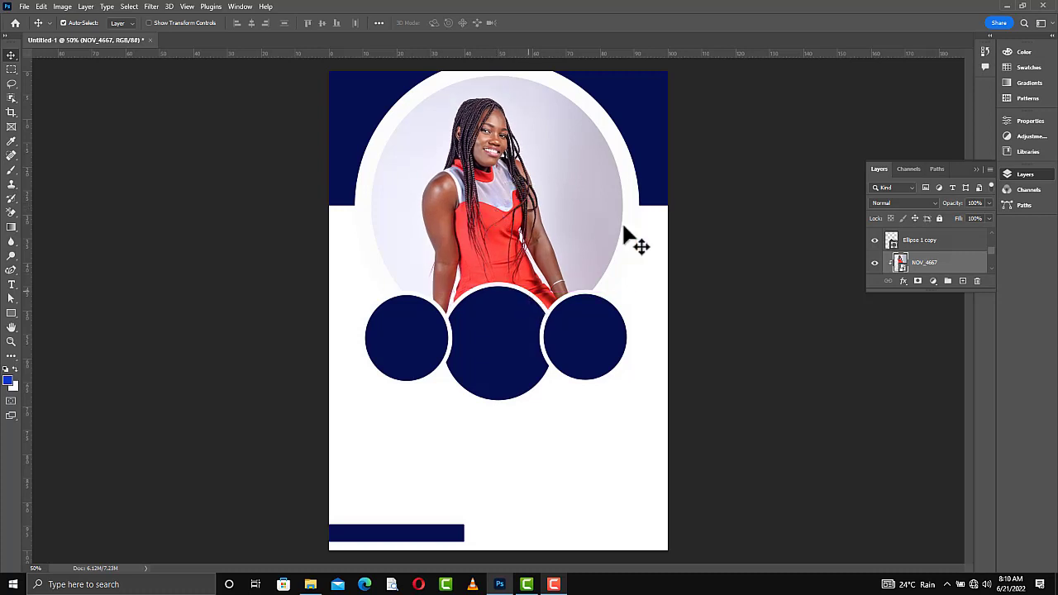
Step: Sample a dark red from the woman's outfit and recolor the top rectangle with it
key(i)
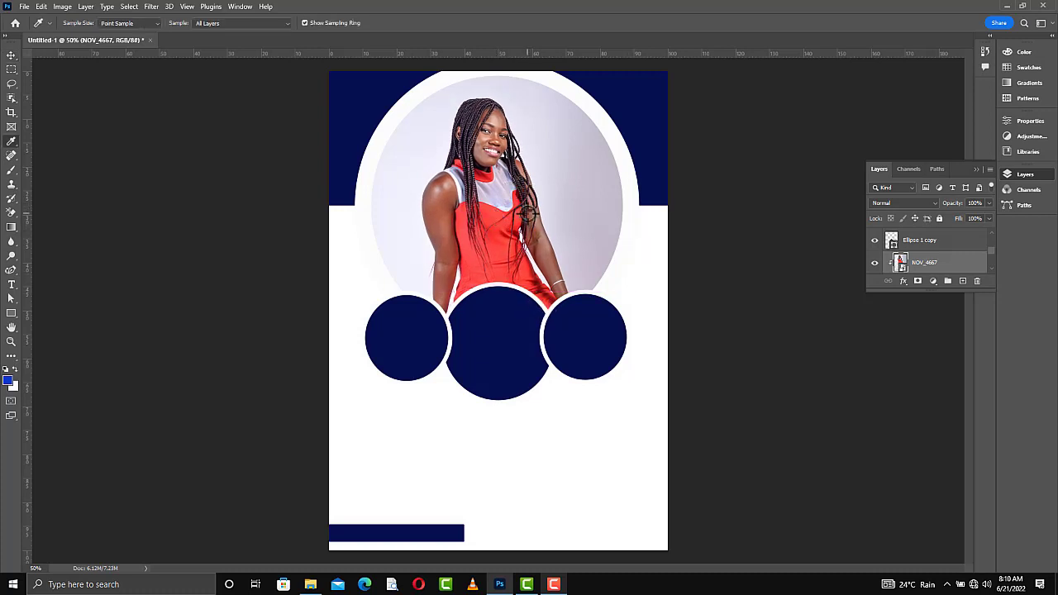
click(483, 175)
key(v)
click(659, 145)
click(1025, 67)
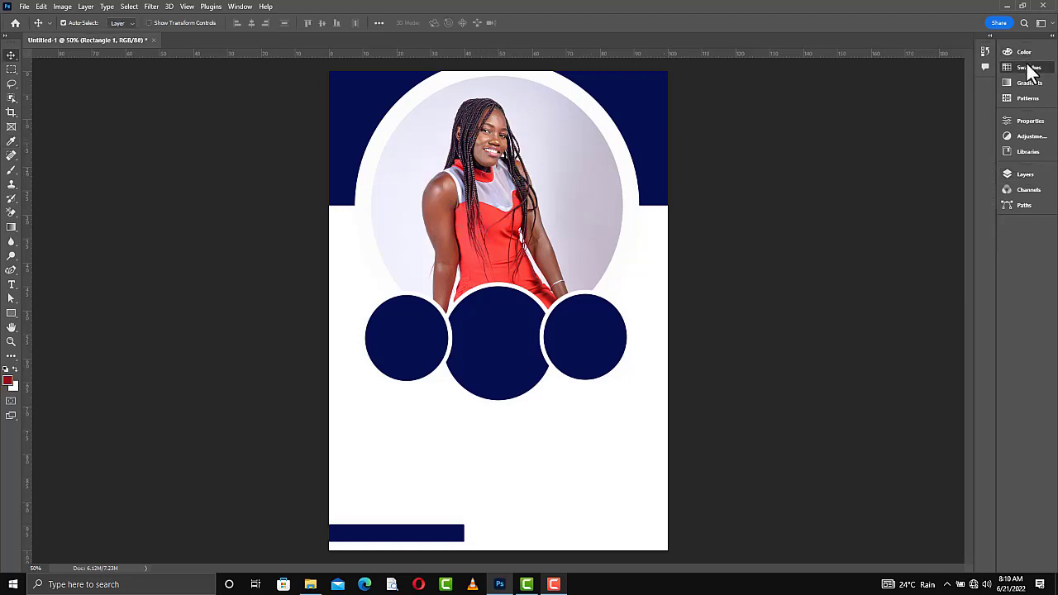
click(877, 81)
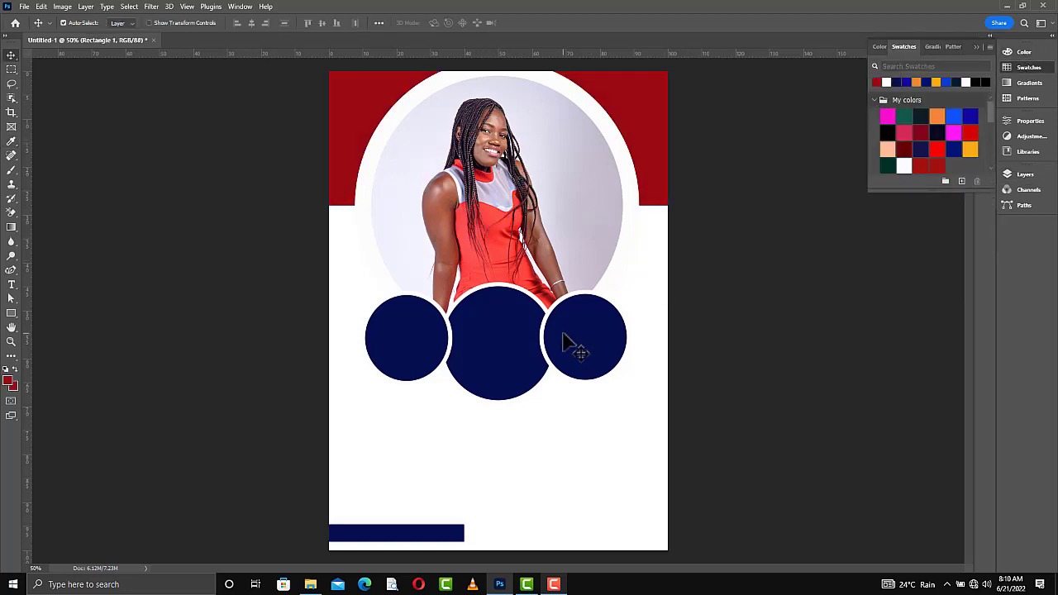
Step: Shift the left small circle slightly down, place the photo NOV_4715 above it, scaled down to fit, and clip it to the circle
click(417, 364)
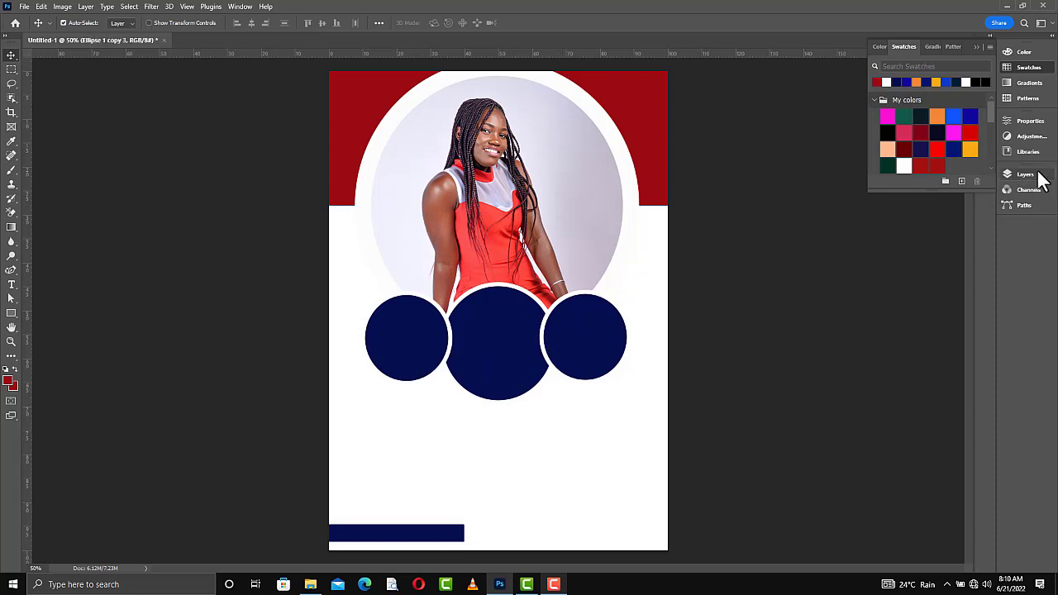
click(1027, 174)
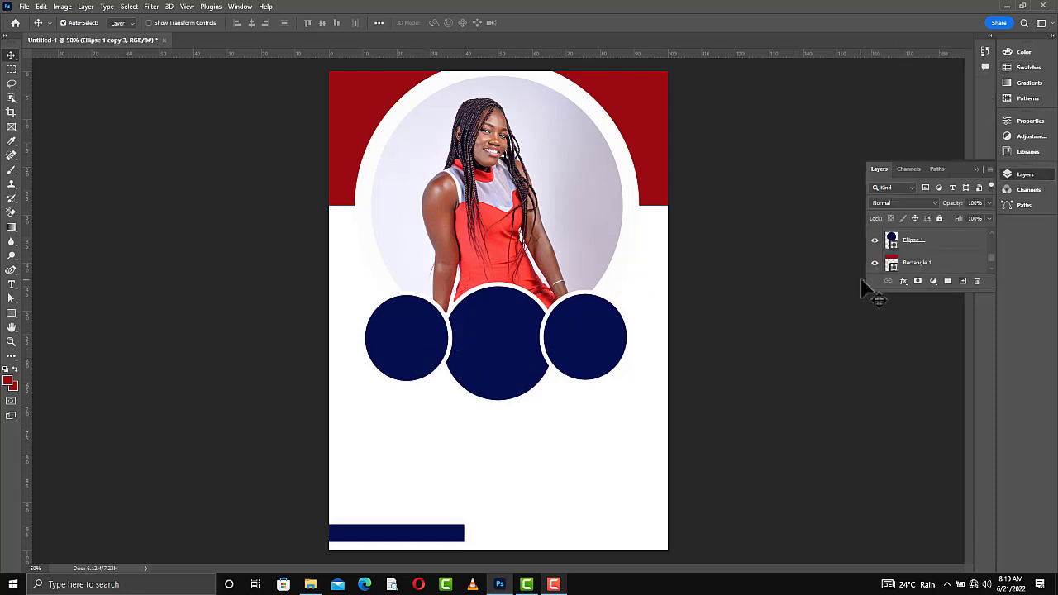
drag(917, 291, 928, 421)
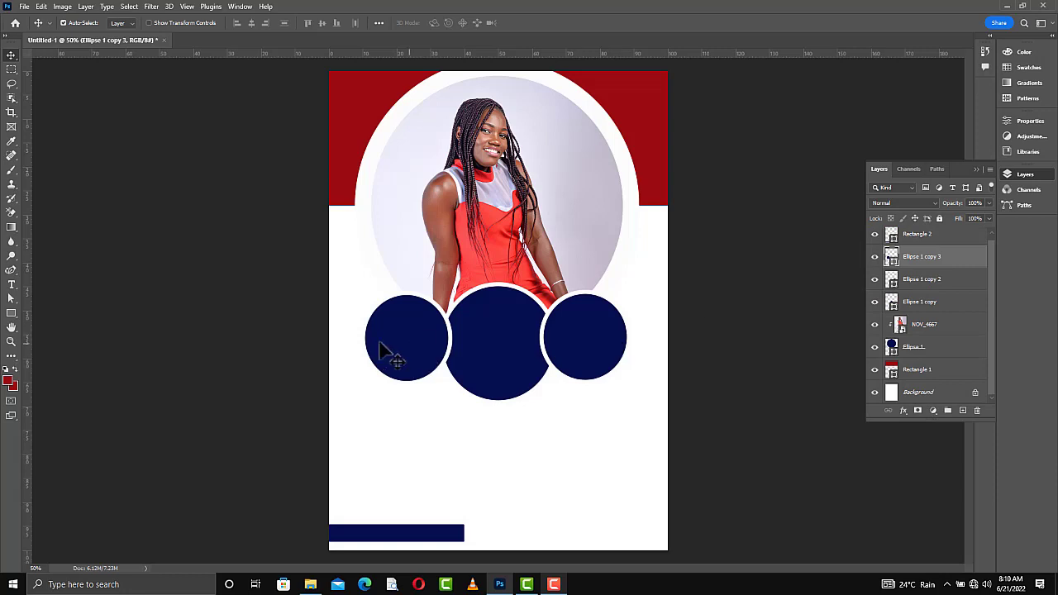
drag(405, 355, 408, 357)
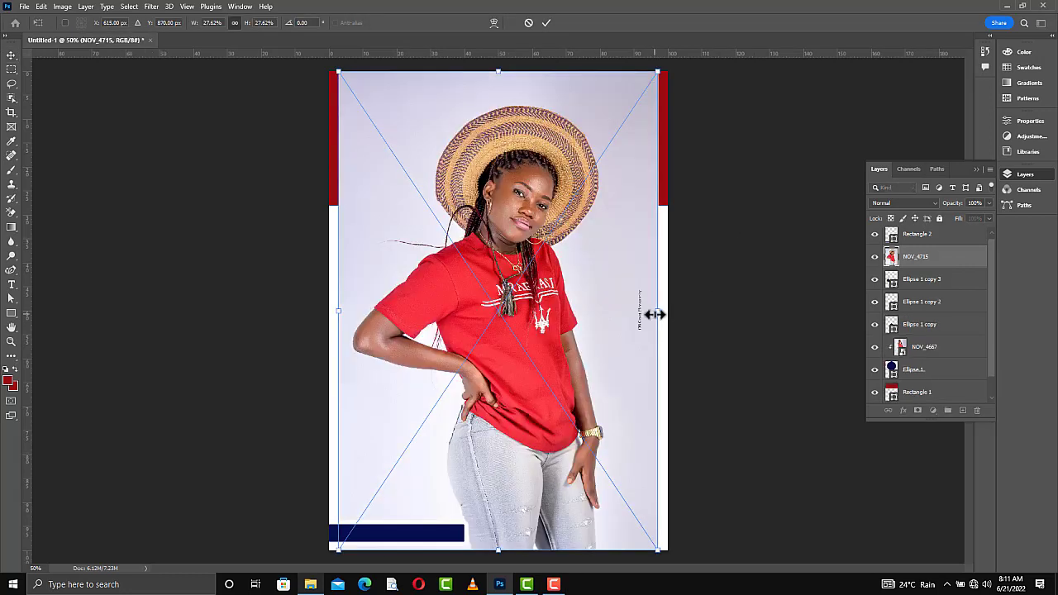
drag(653, 314, 417, 352)
key(Return)
key(ctrl+alt+g)
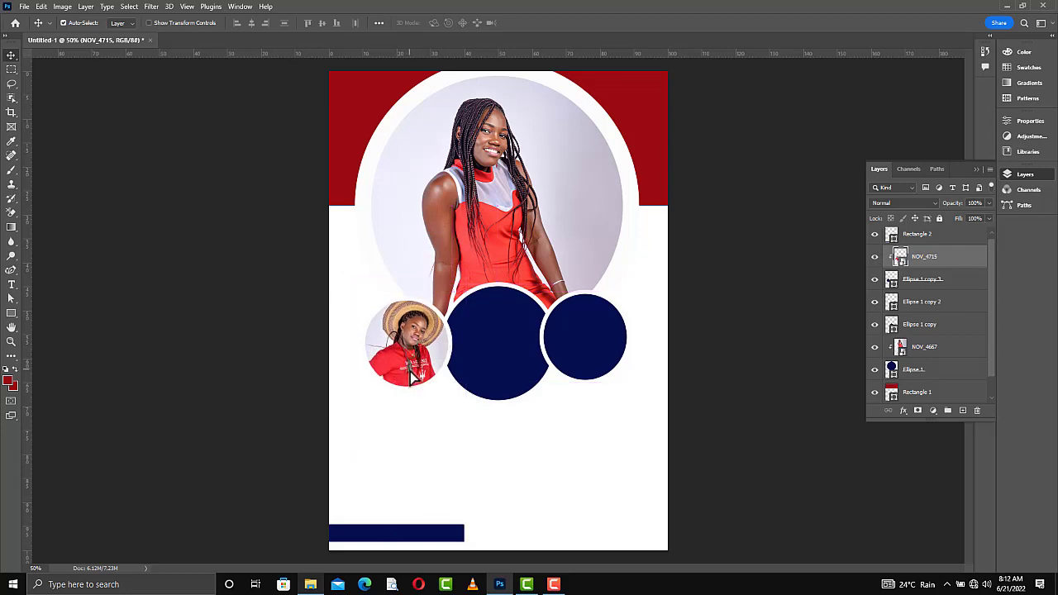
Step: Change the left small circle's stroke color to the sampled dark red
click(936, 284)
key(u)
click(121, 22)
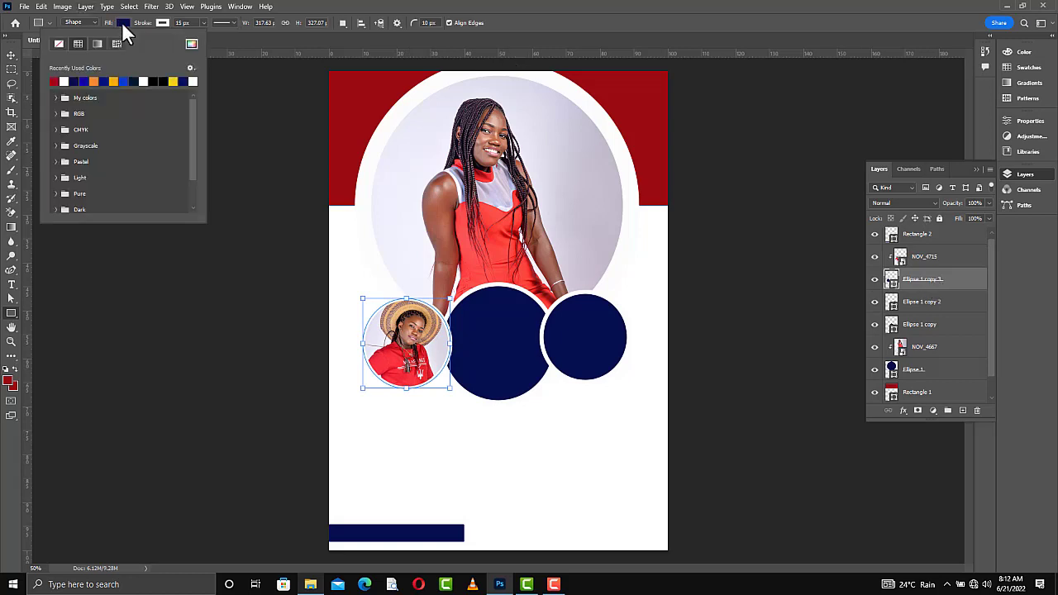
click(162, 21)
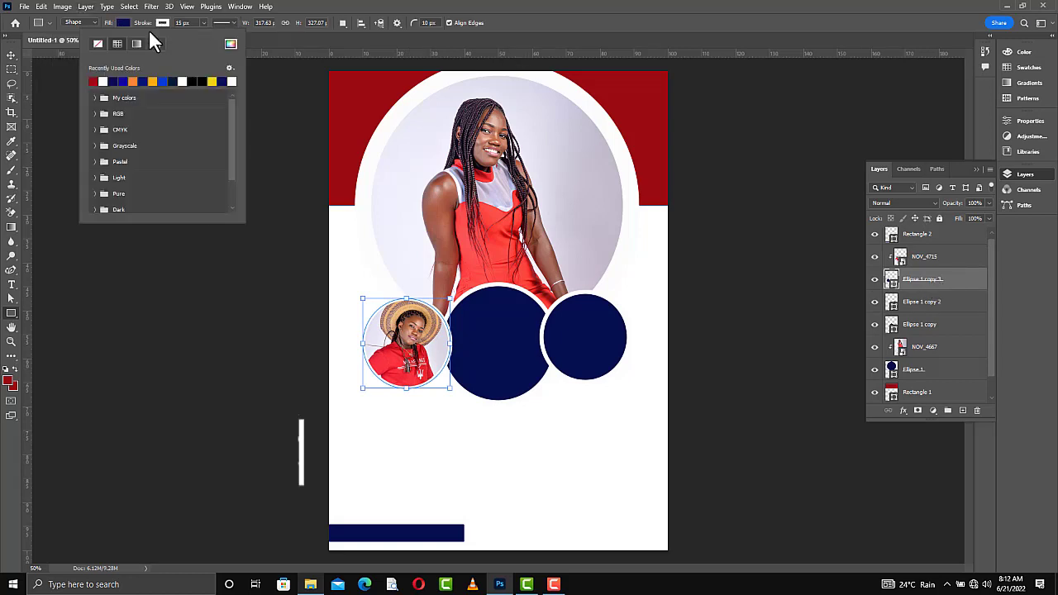
click(94, 81)
click(11, 54)
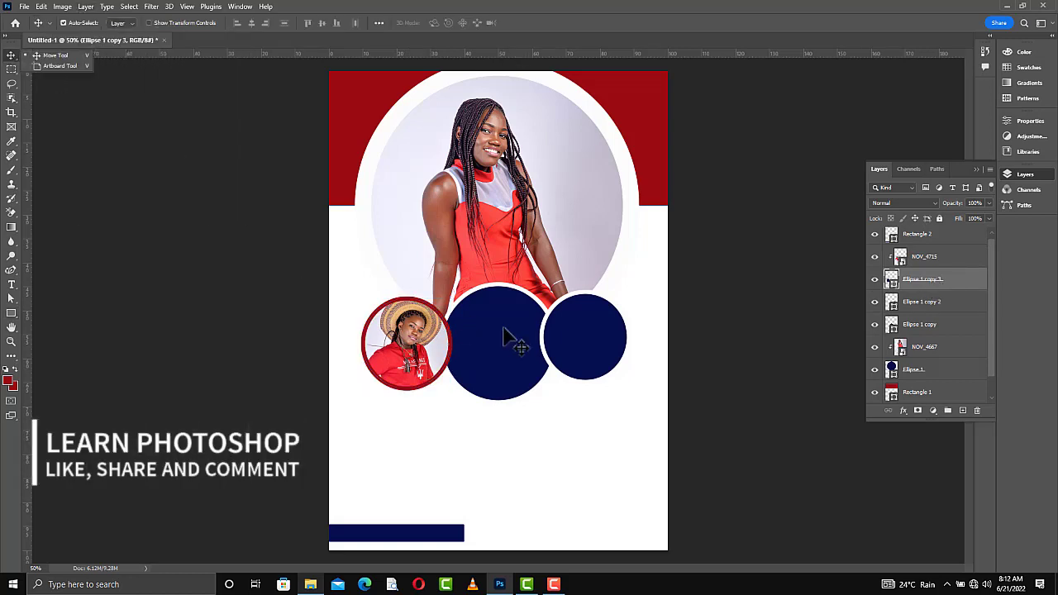
Step: Fine-tune the position of the NOV_4715 photo inside the left circle so the face and hat are framed
click(431, 364)
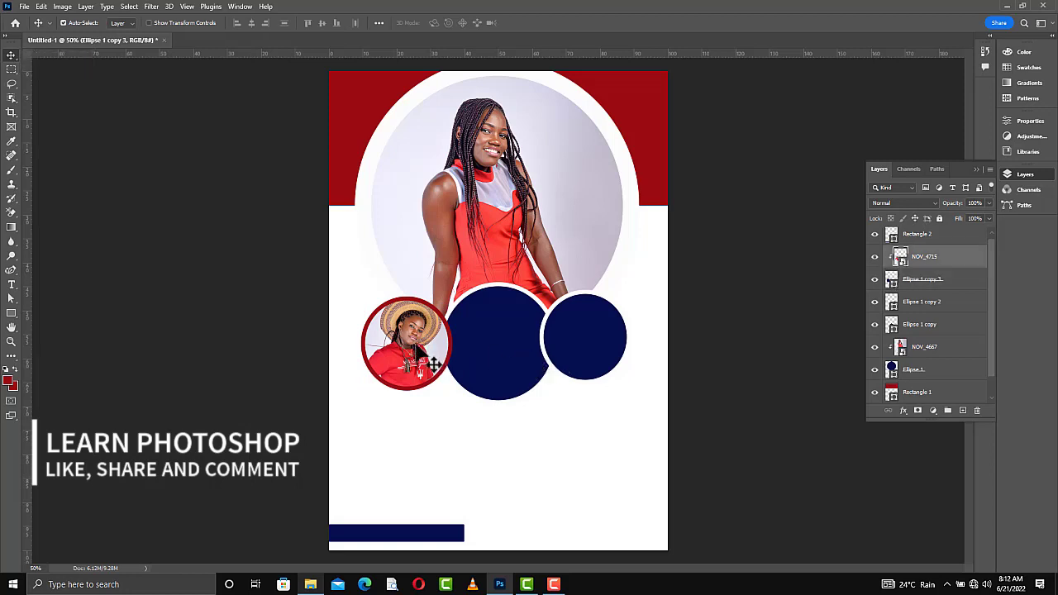
drag(431, 364, 433, 367)
key(Left)
key(Left)
key(Left)
key(Left)
key(Left)
key(Left)
key(Left)
key(Left)
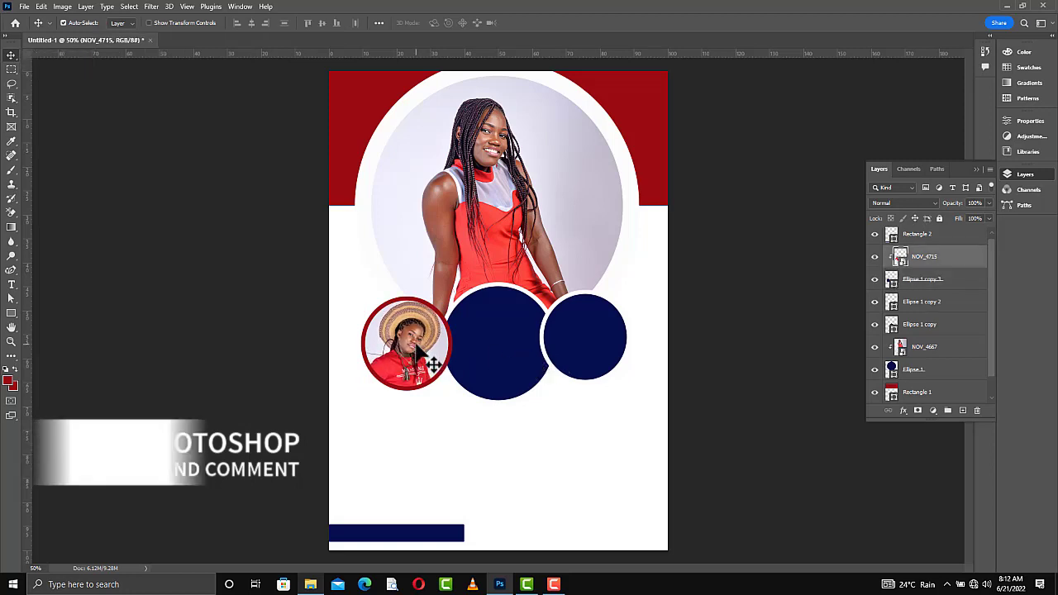
key(Down)
key(Down)
key(Down)
key(Down)
key(Down)
key(Down)
key(Down)
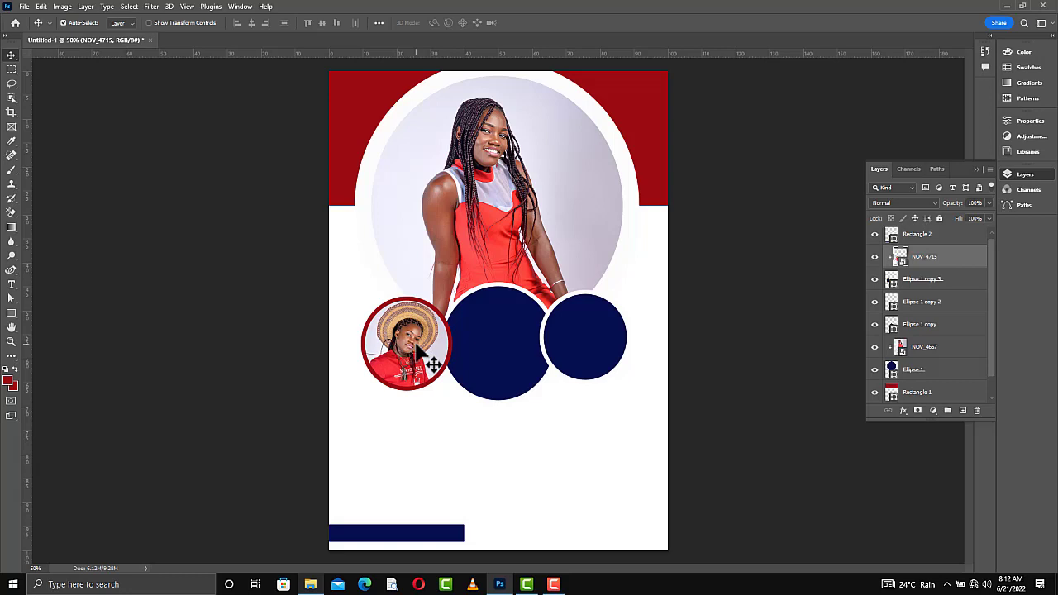
Step: Place the photo NOV_4700 above the middle circle, scale it to 15.50%, clip it to the circle and center the woman inside
click(484, 347)
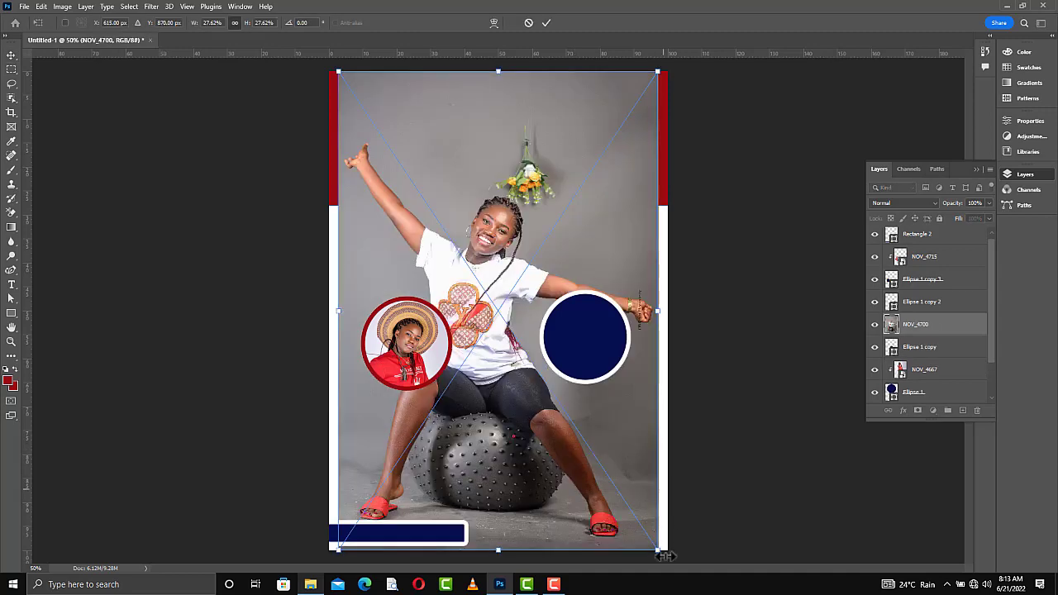
drag(665, 556, 454, 306)
drag(415, 155, 505, 334)
drag(429, 246, 400, 230)
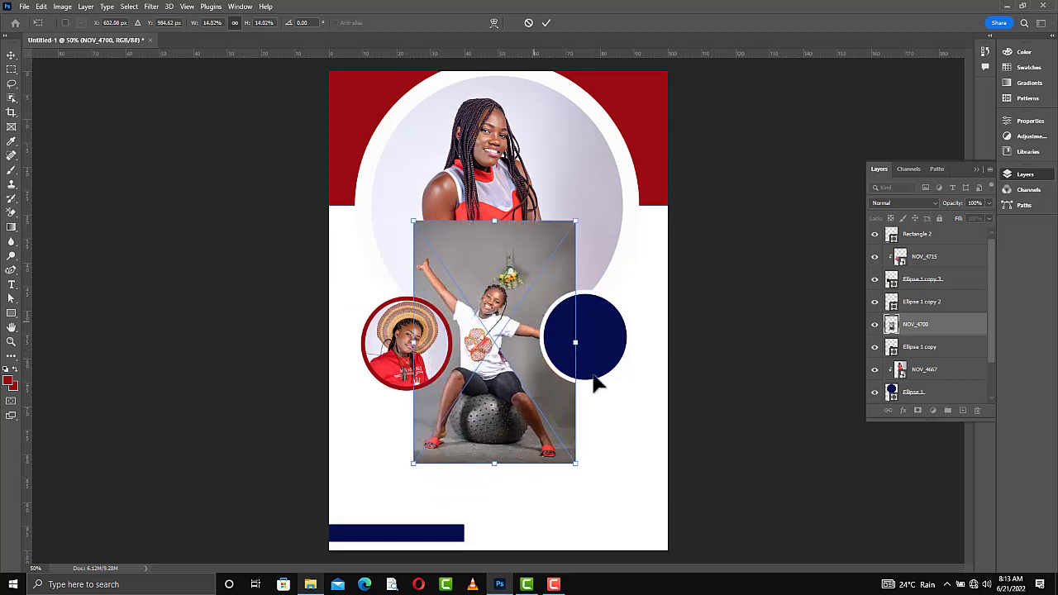
drag(576, 341, 588, 345)
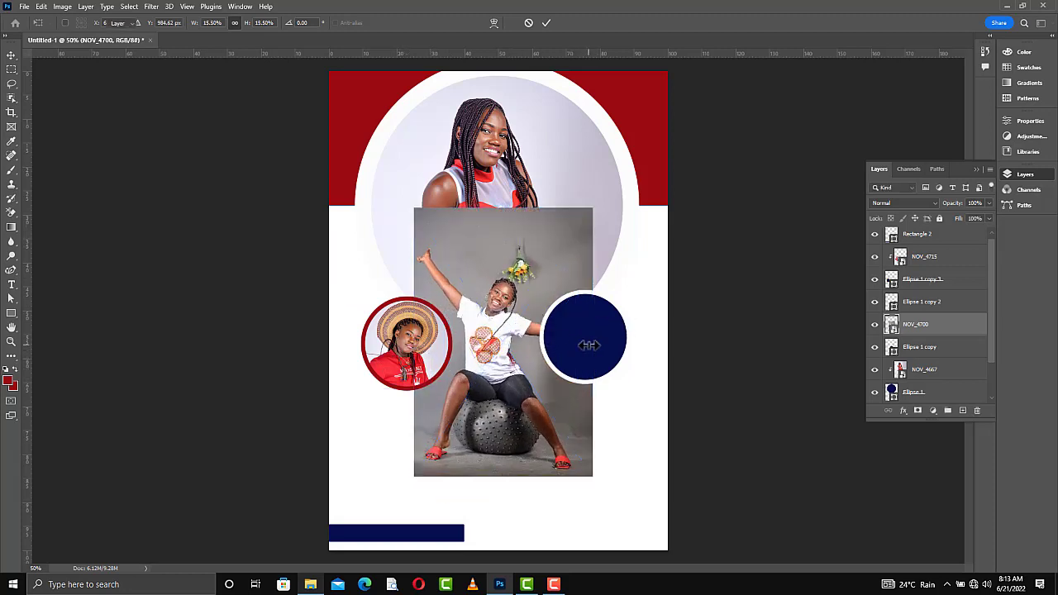
key(Return)
key(ctrl+alt+g)
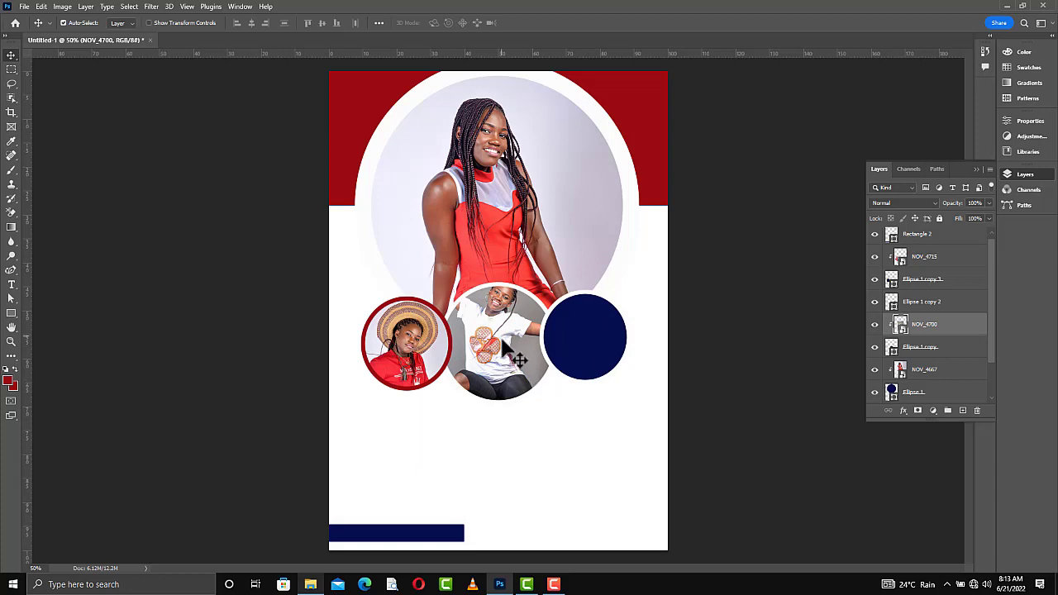
drag(510, 357, 518, 334)
Step: Place the photo NOV_4683 above the right small circle, scale it to 16.10%, clip it and frame the woman's face inside
click(591, 357)
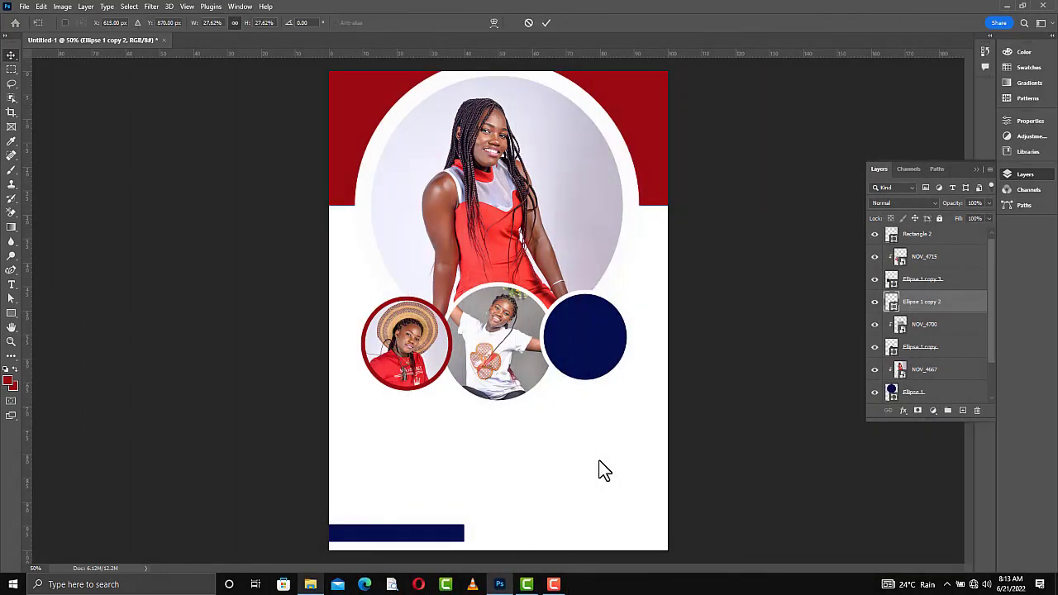
drag(496, 552, 502, 349)
drag(563, 288, 643, 454)
key(Return)
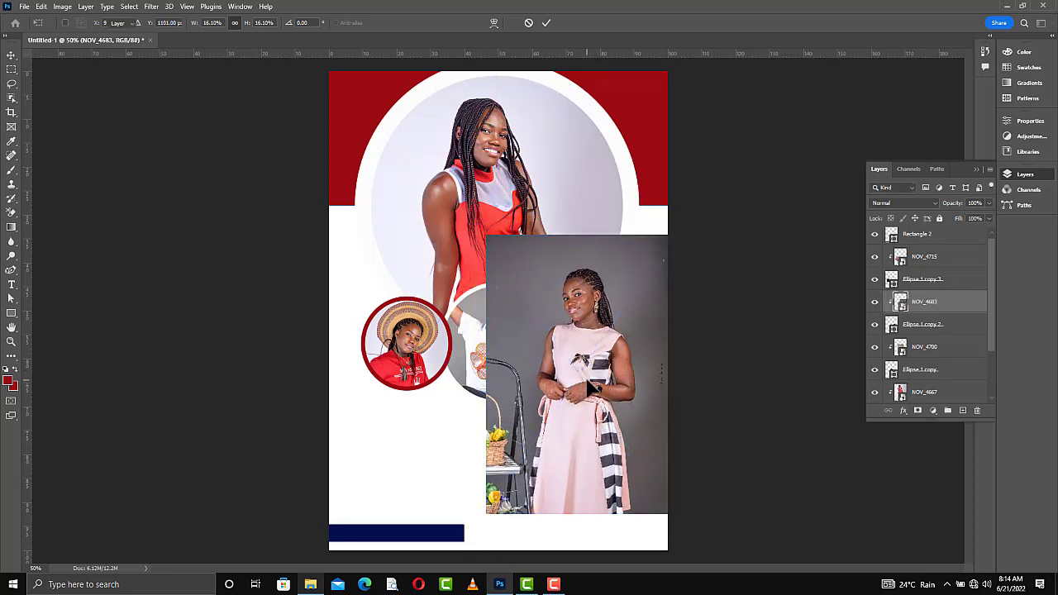
key(ctrl+alt+g)
drag(597, 364, 592, 372)
Step: Change the right small circle's stroke color to the same dark red as the left one
click(909, 327)
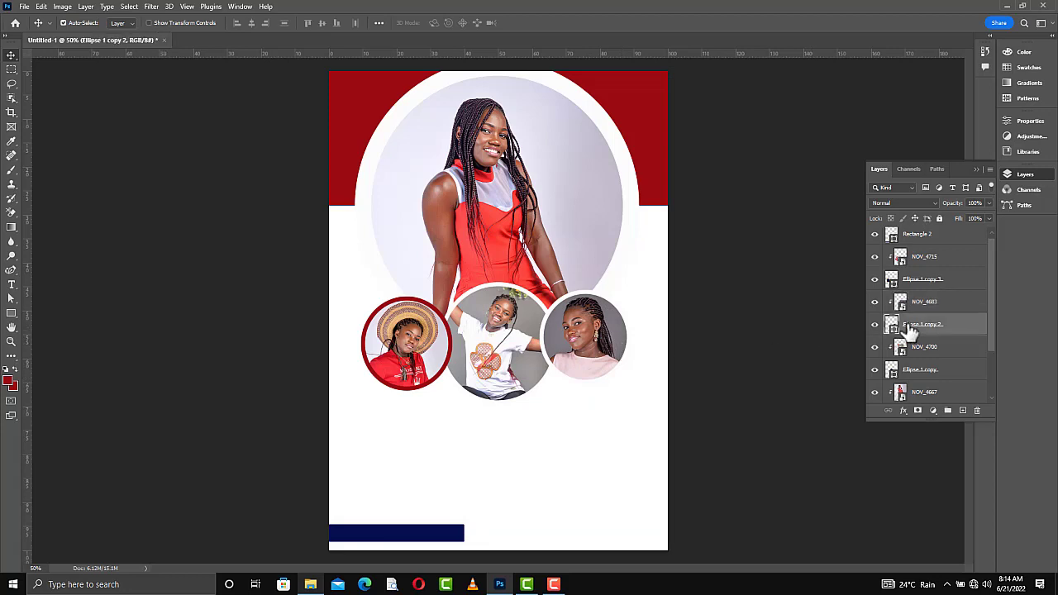
key(u)
click(163, 22)
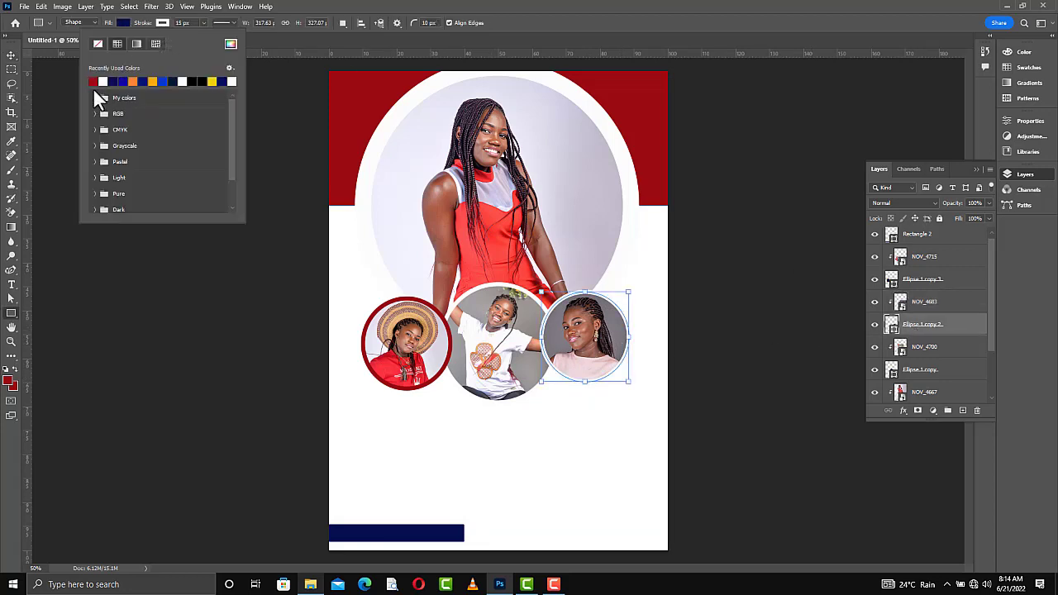
click(94, 83)
click(11, 54)
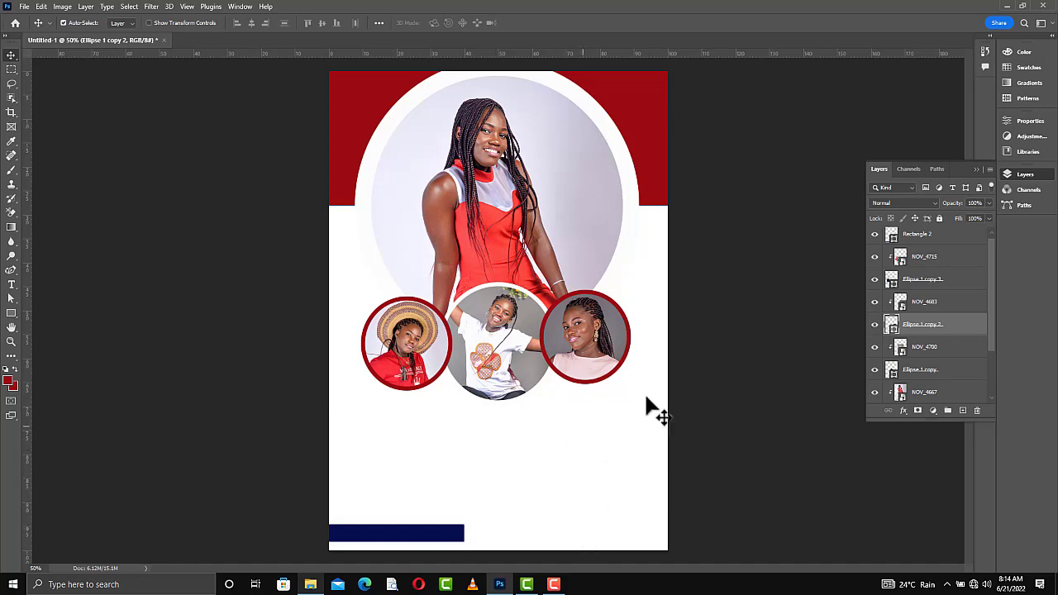
Step: Add an Inner Shadow layer style to the large circle with a size of 139 px and a rounded contour
click(618, 273)
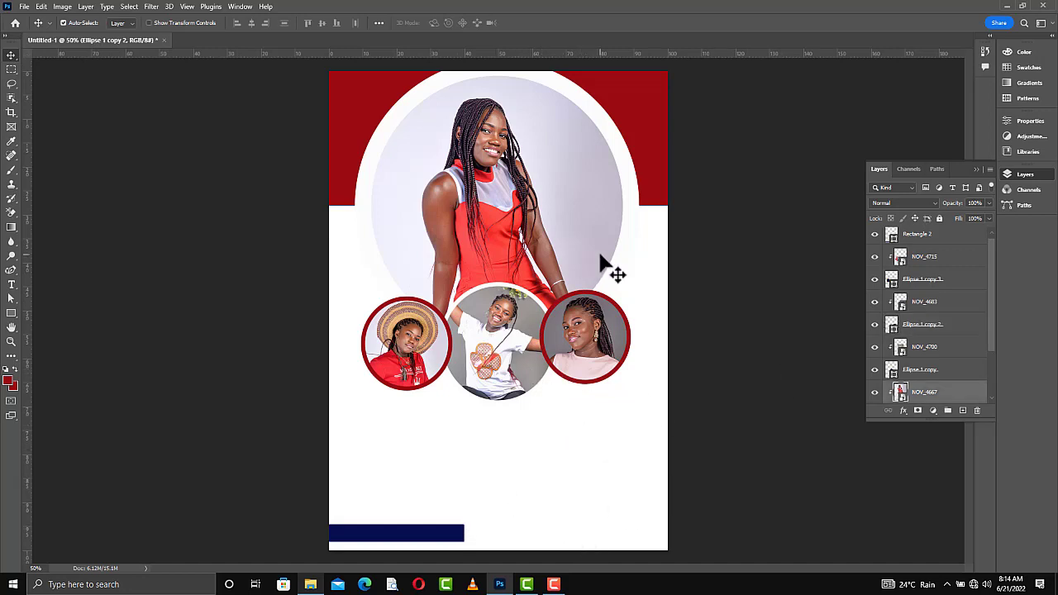
scroll(932, 380, down, 3)
right_click(922, 351)
click(813, 107)
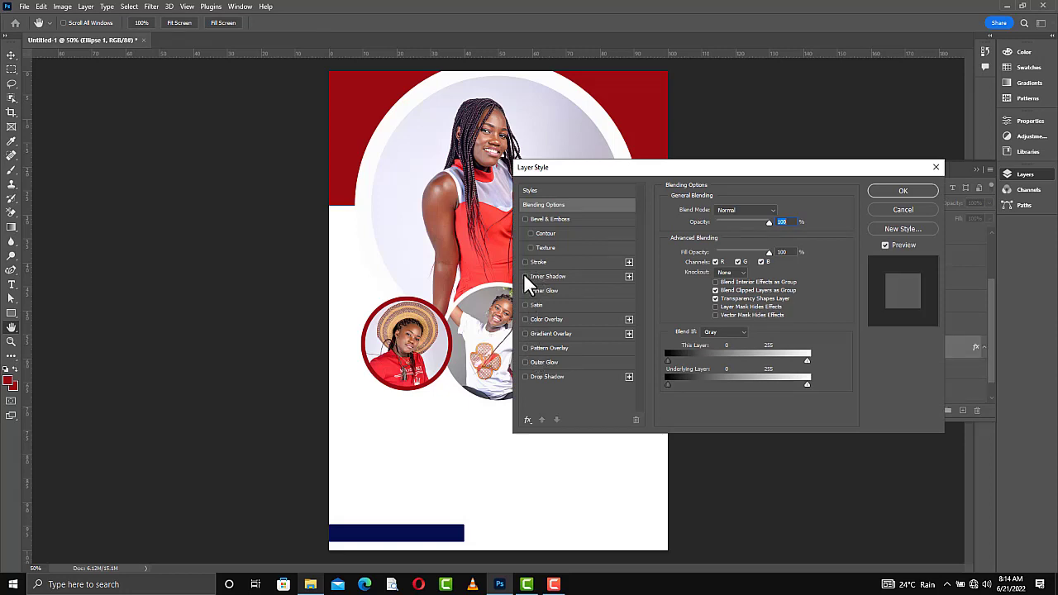
drag(569, 174, 665, 156)
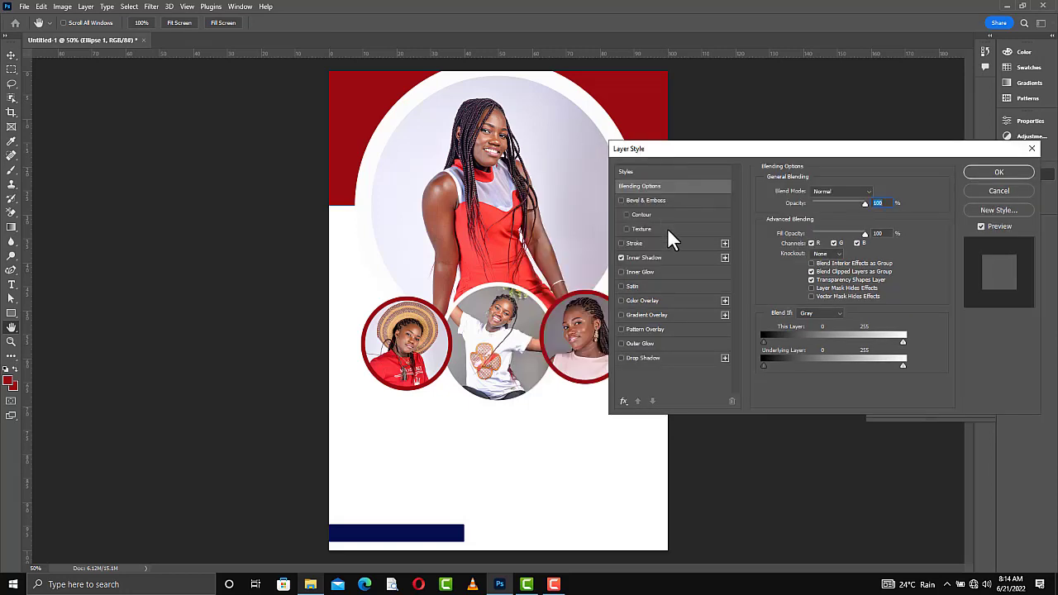
click(670, 259)
drag(802, 241, 832, 266)
click(822, 301)
click(756, 345)
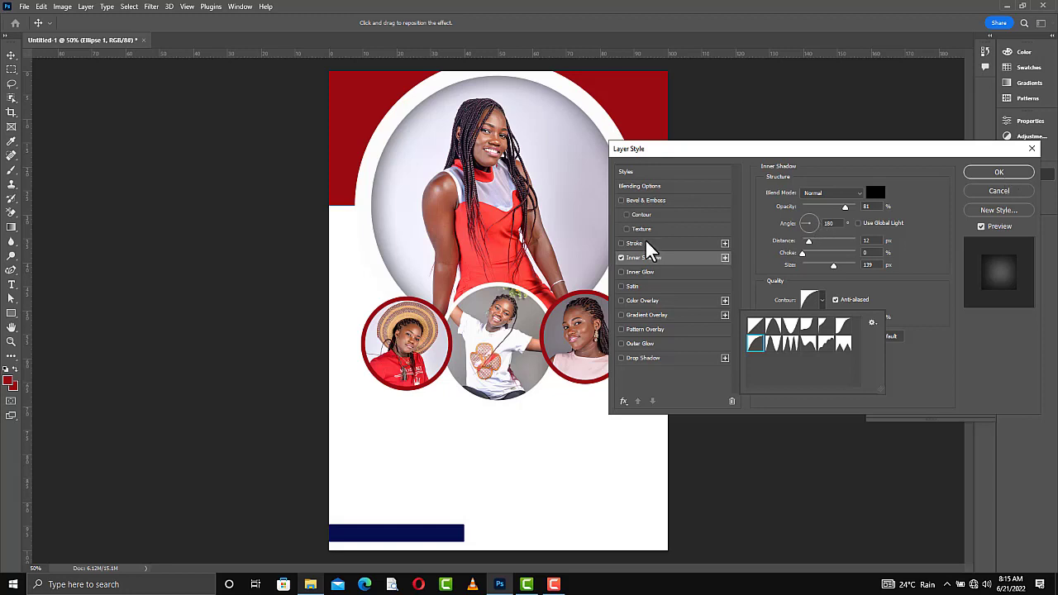
Step: Add a 10 px outside Stroke to the large circle in the same dark red as the small circles' rings
click(626, 246)
click(621, 243)
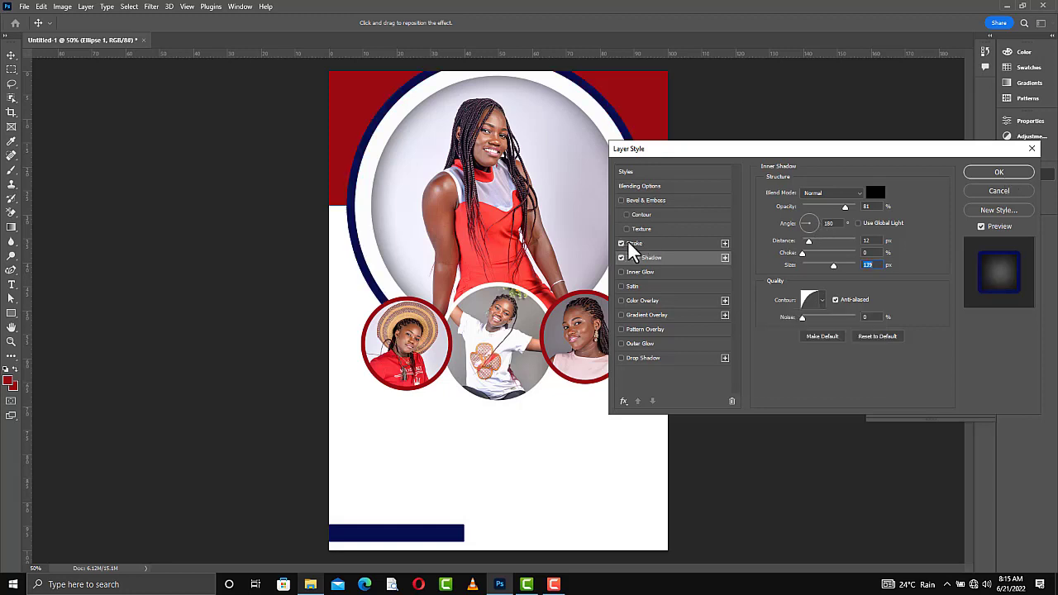
click(633, 243)
click(787, 271)
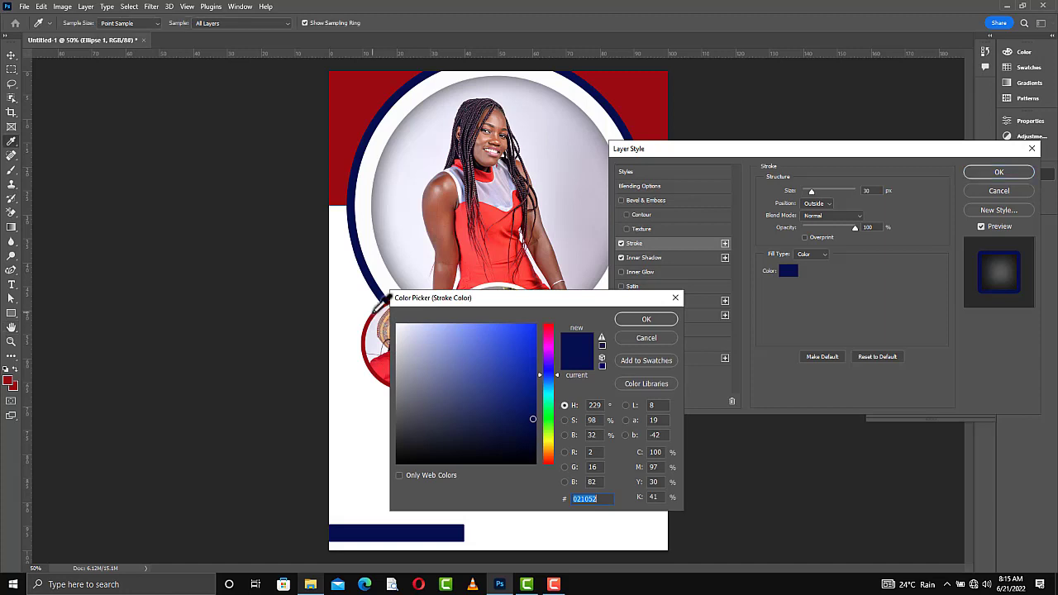
click(380, 307)
click(646, 319)
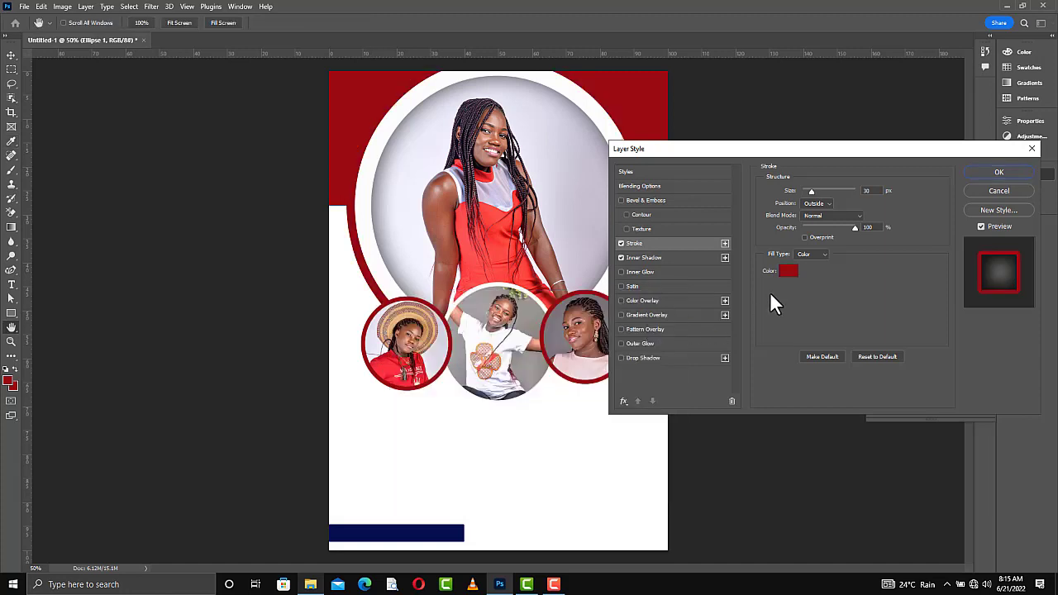
click(807, 190)
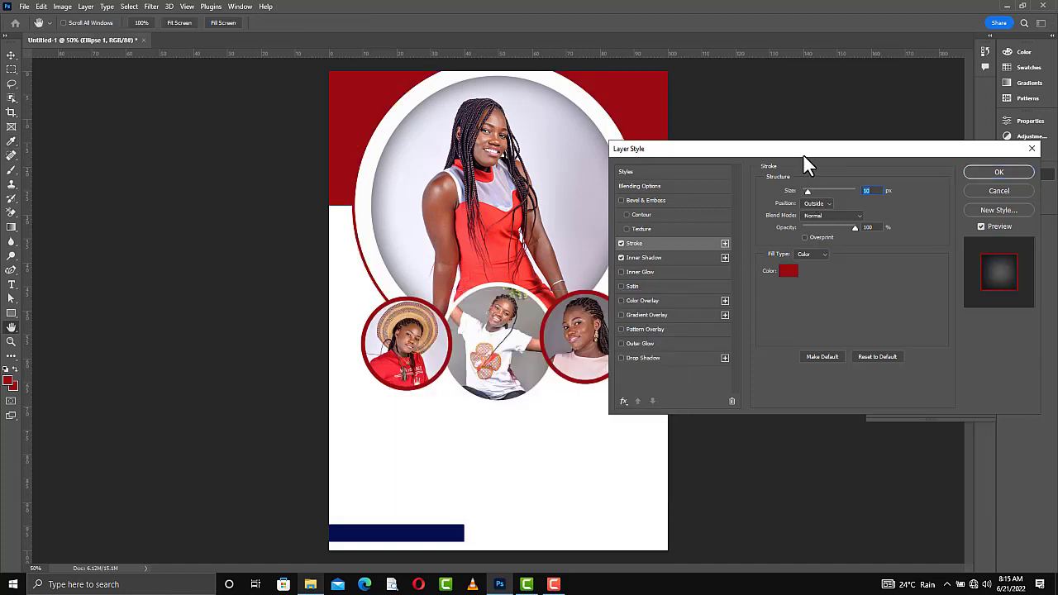
drag(802, 153, 870, 159)
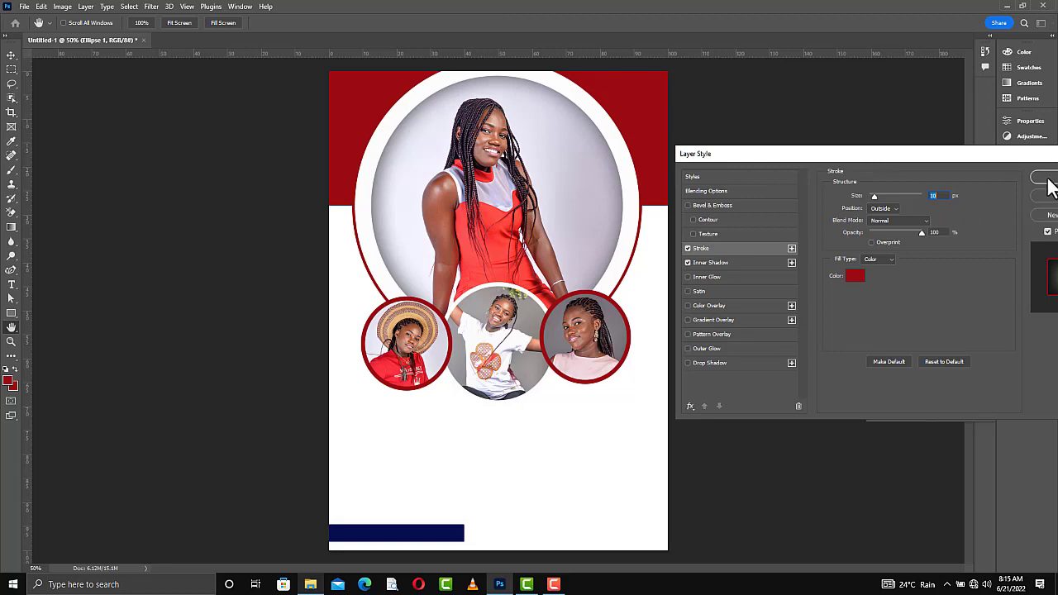
click(1047, 186)
key(v)
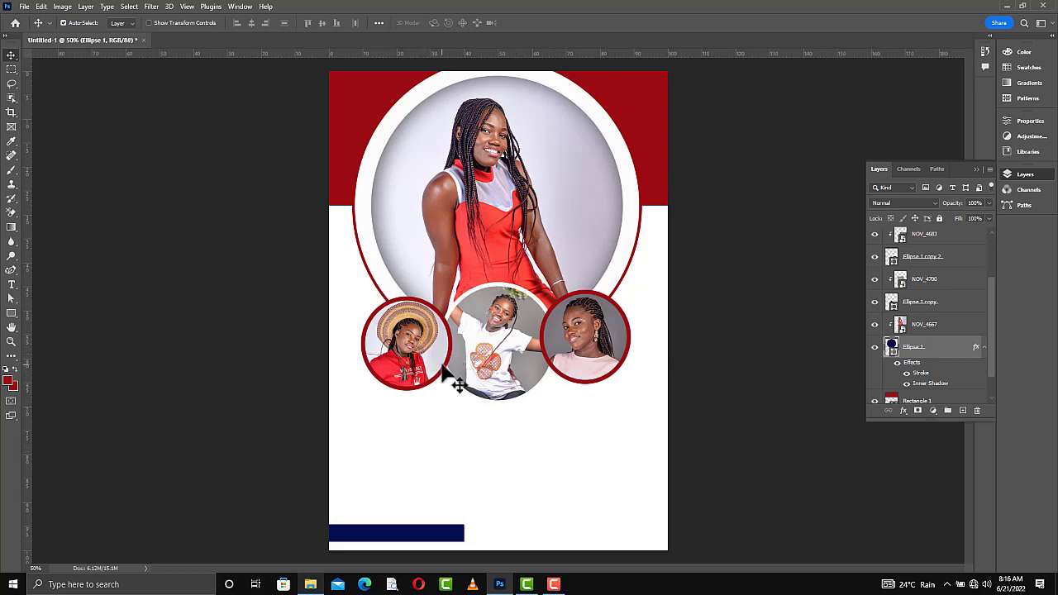
Step: Add a Drop Shadow layer style to the left small circle with a 23% spread, adjusting the shadow's offset
right_click(922, 263)
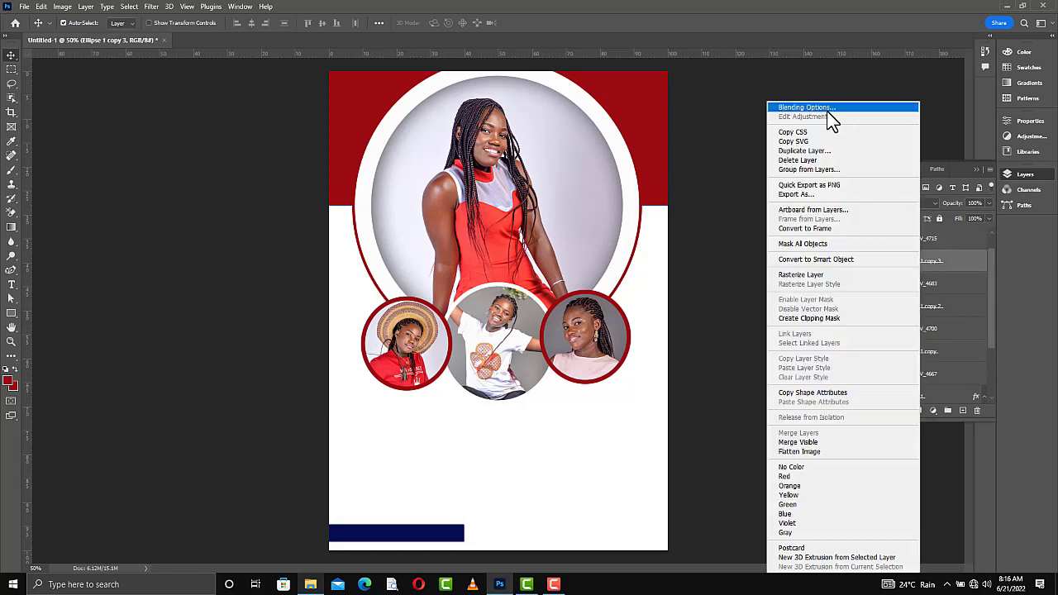
click(810, 108)
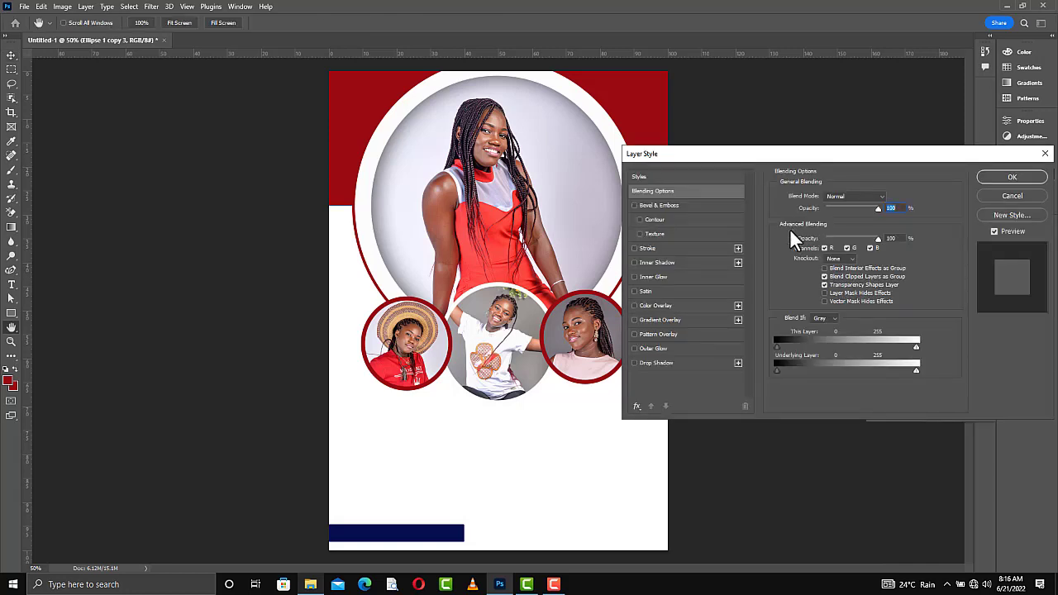
click(653, 369)
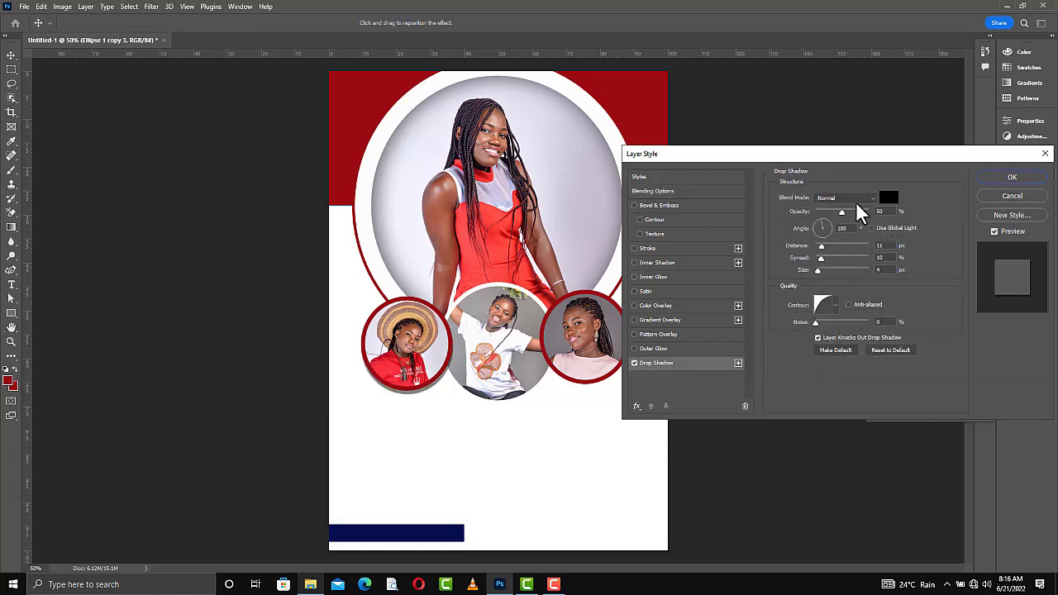
drag(820, 245, 836, 263)
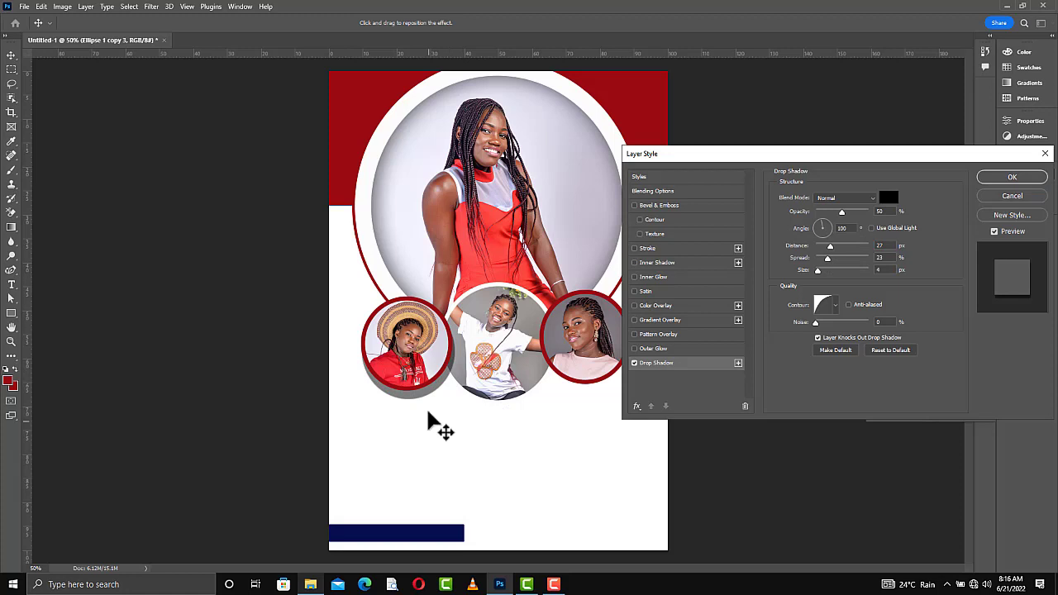
drag(428, 415, 428, 405)
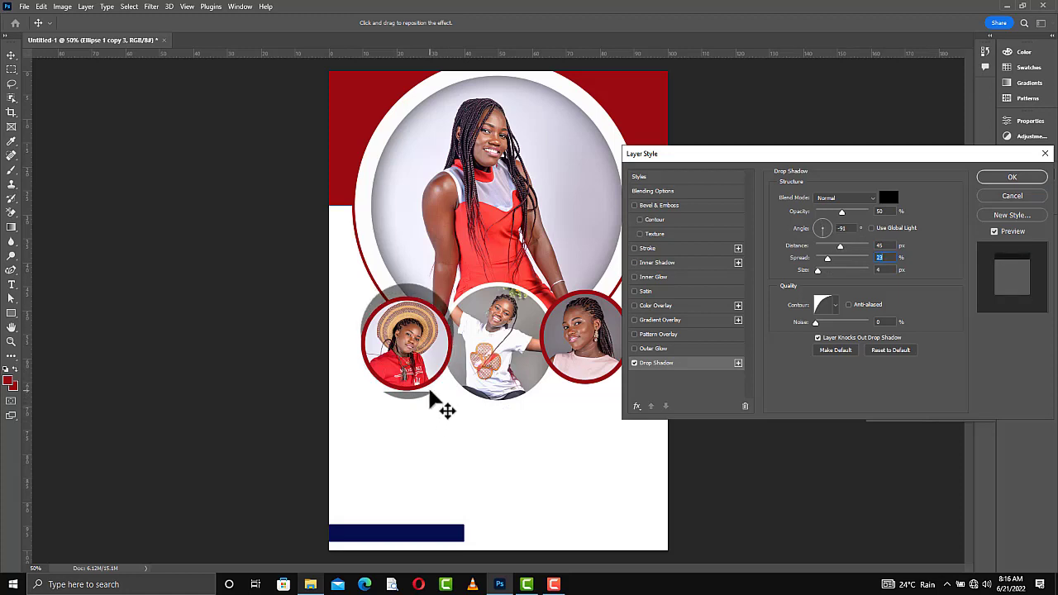
drag(443, 399, 446, 405)
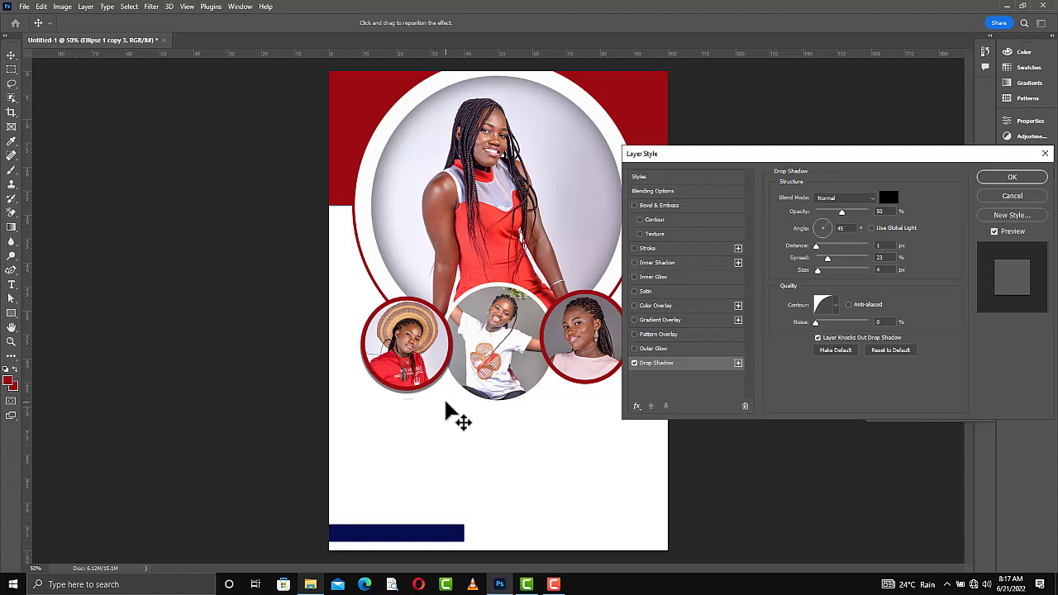
Step: Add a white 5 px outside Stroke layer style around the left small circle
click(633, 248)
click(647, 248)
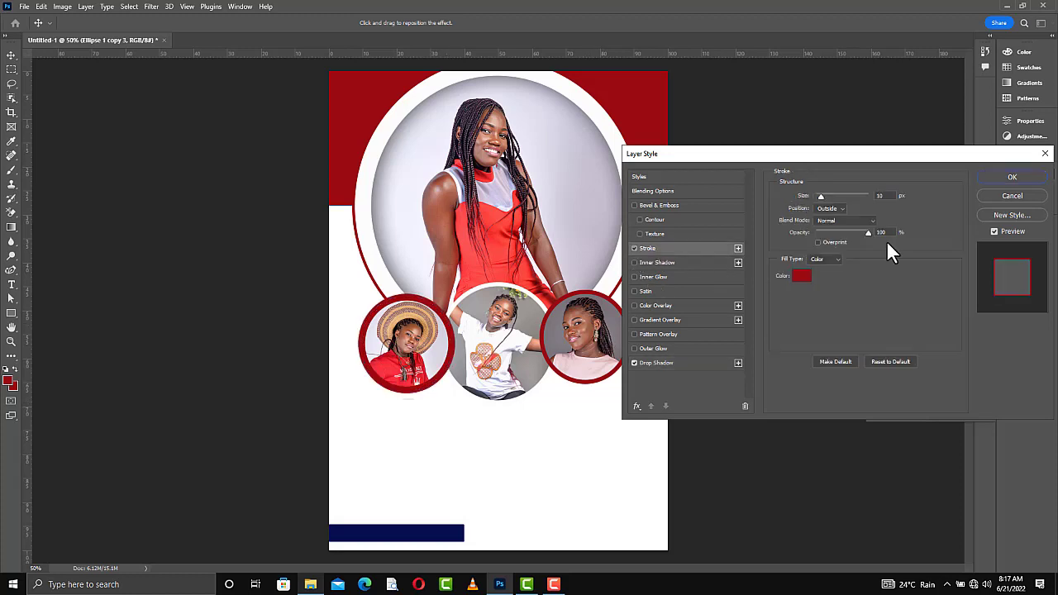
click(804, 285)
click(371, 444)
click(651, 324)
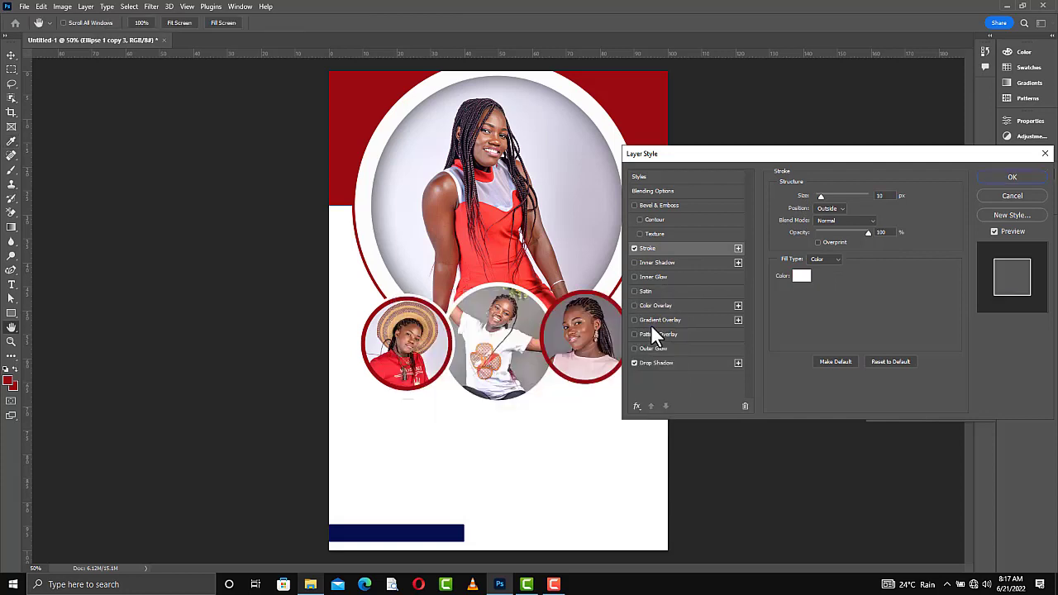
drag(815, 198, 816, 196)
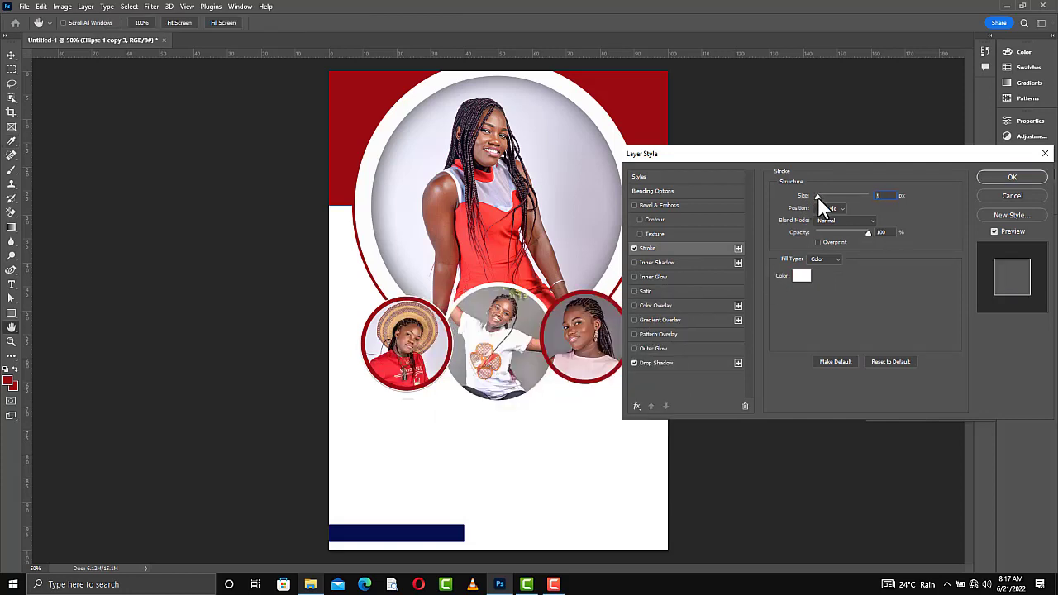
drag(818, 196, 818, 197)
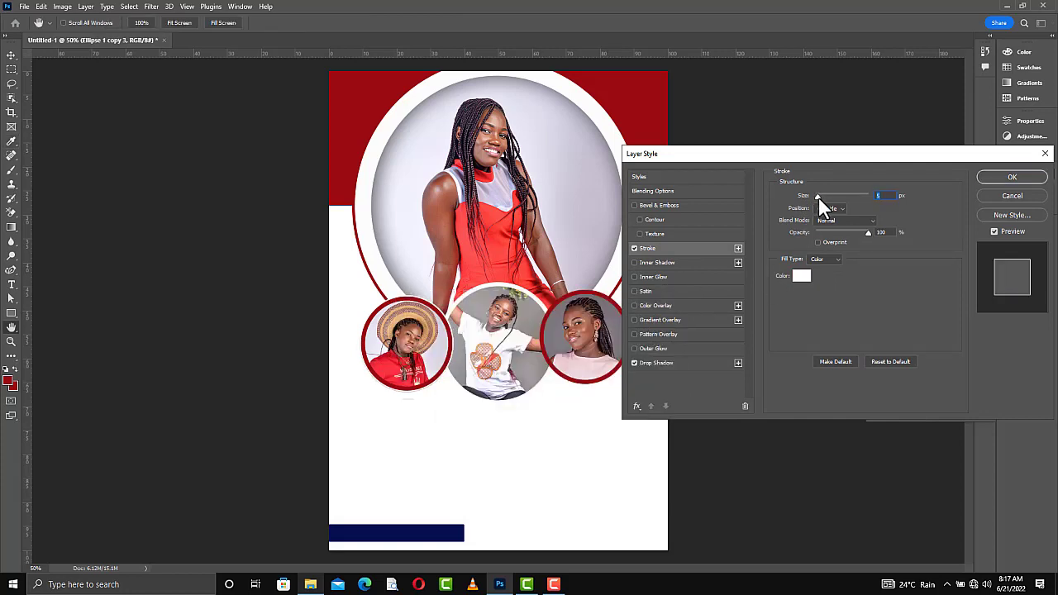
Step: Soften the left small circle's Drop Shadow to 23% opacity, 4 px distance, 32% spread and 21 px size
click(677, 362)
drag(446, 419, 447, 422)
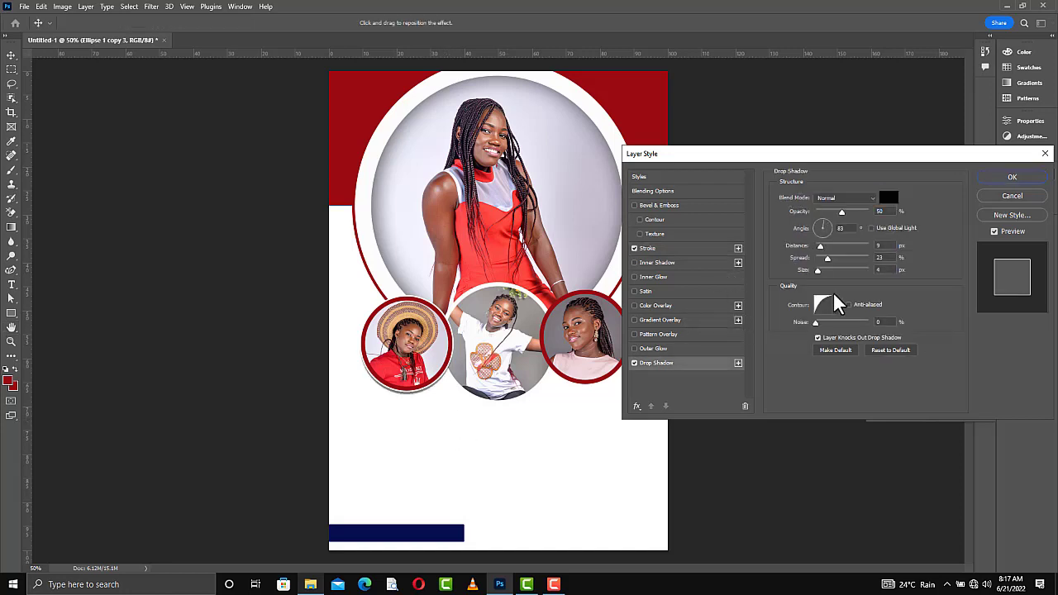
drag(833, 271, 833, 259)
click(828, 213)
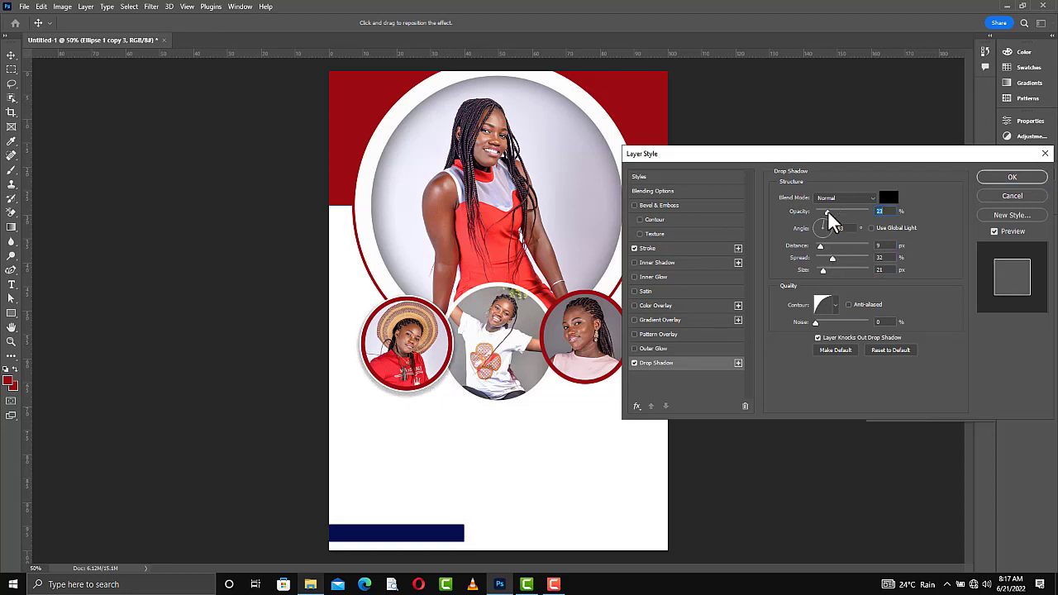
drag(503, 456, 506, 455)
click(996, 177)
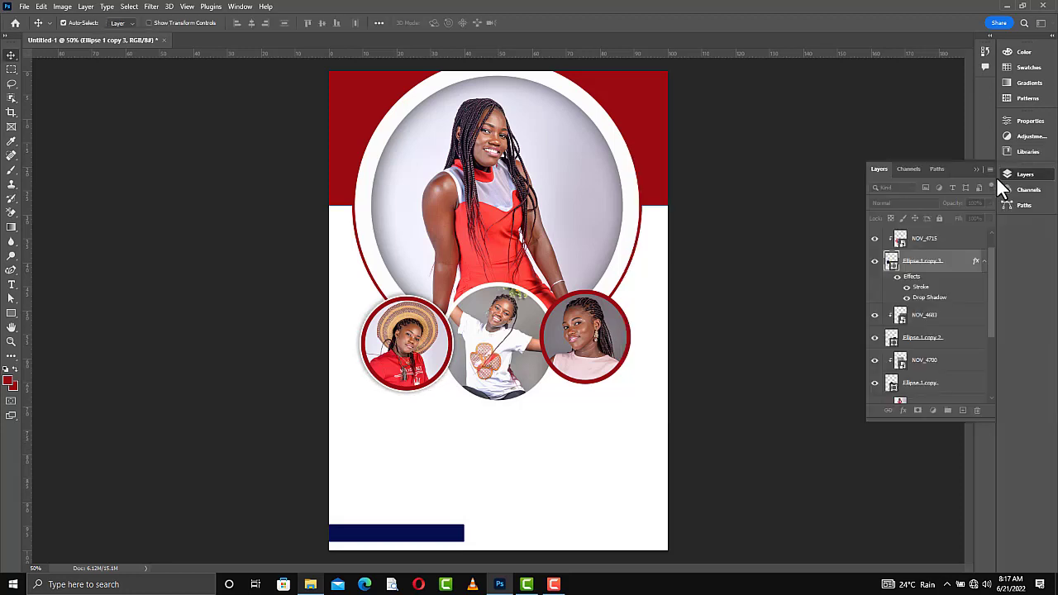
Step: Copy the left small circle's layer style and apply it to the right small circle
right_click(935, 276)
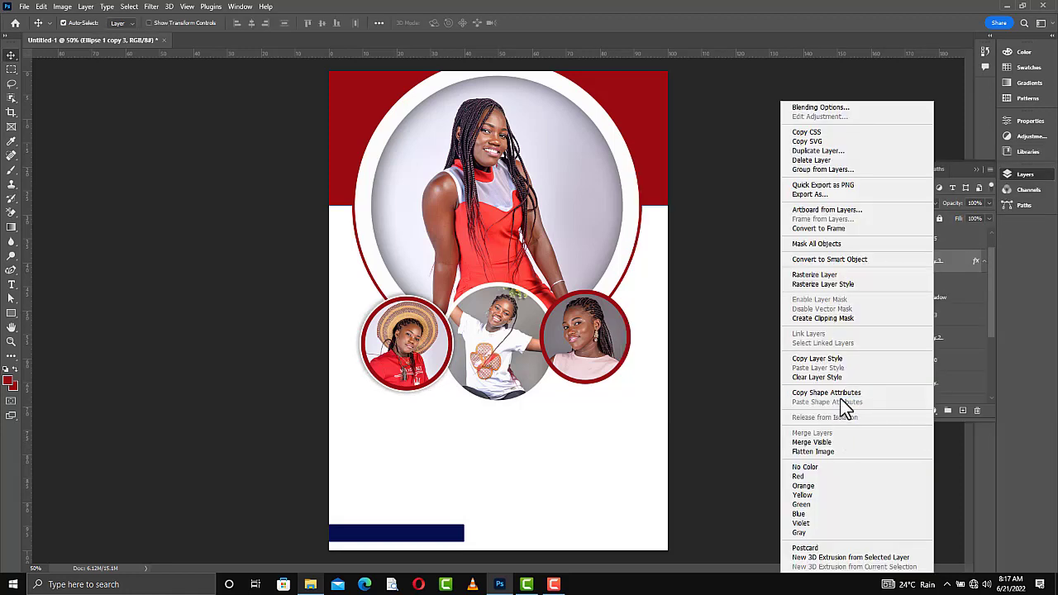
click(806, 358)
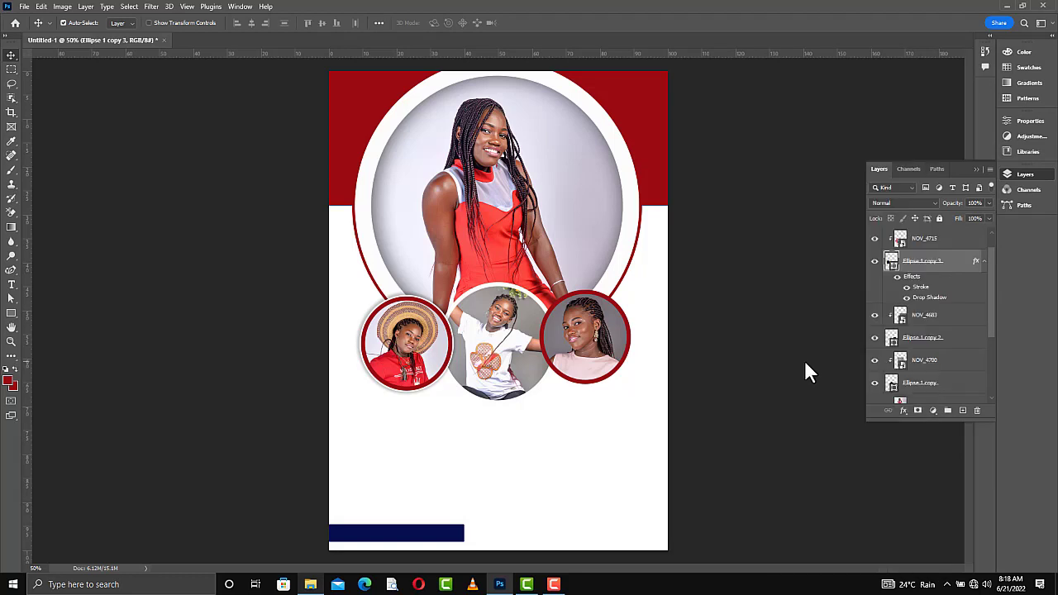
click(634, 357)
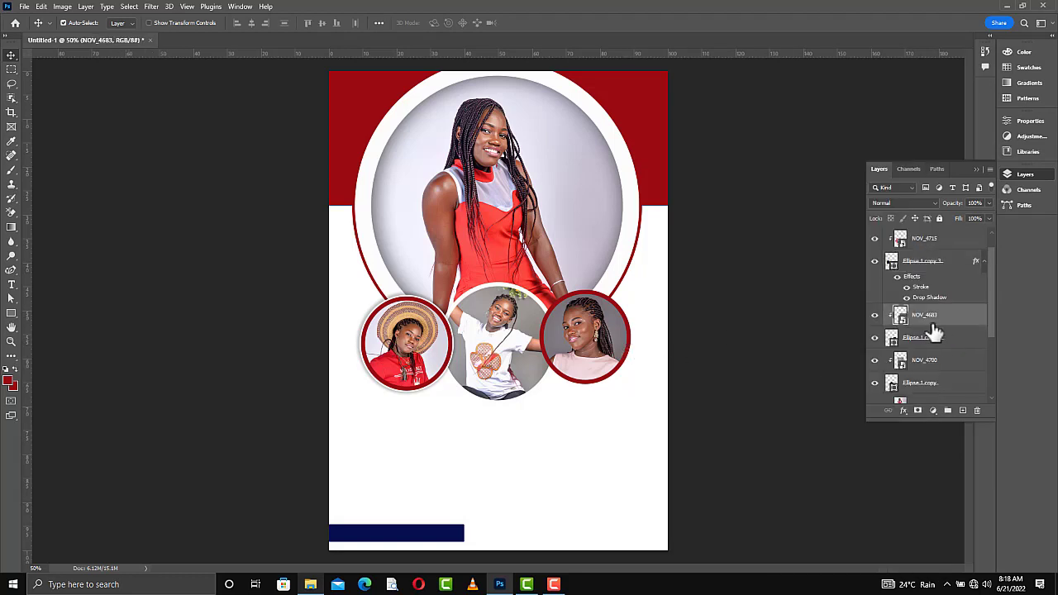
right_click(933, 340)
click(803, 368)
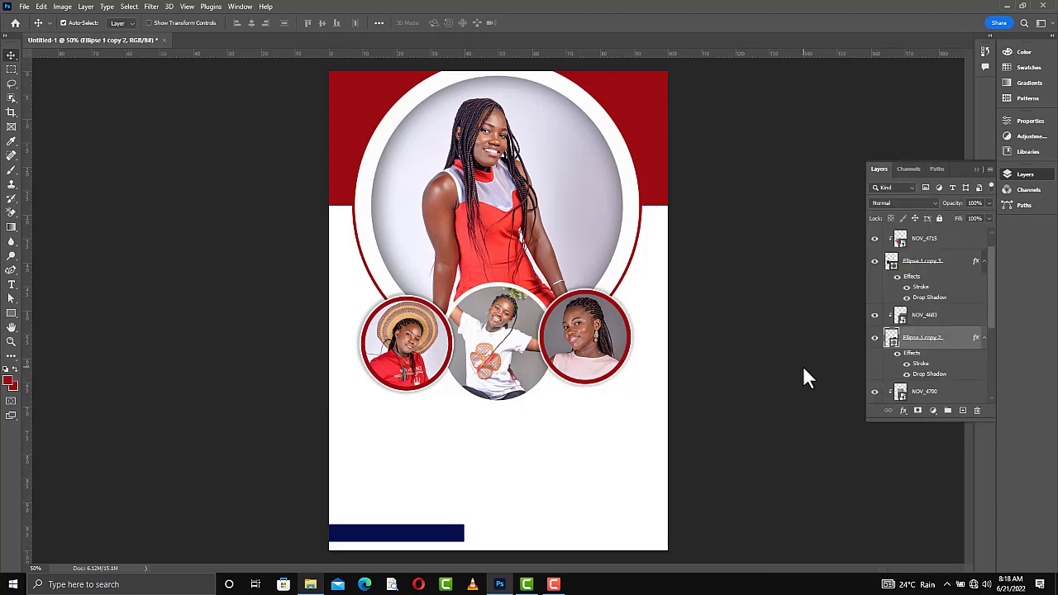
Step: Recolor the navy rectangle near the bottom of the page with the recent dark red swatch
click(439, 535)
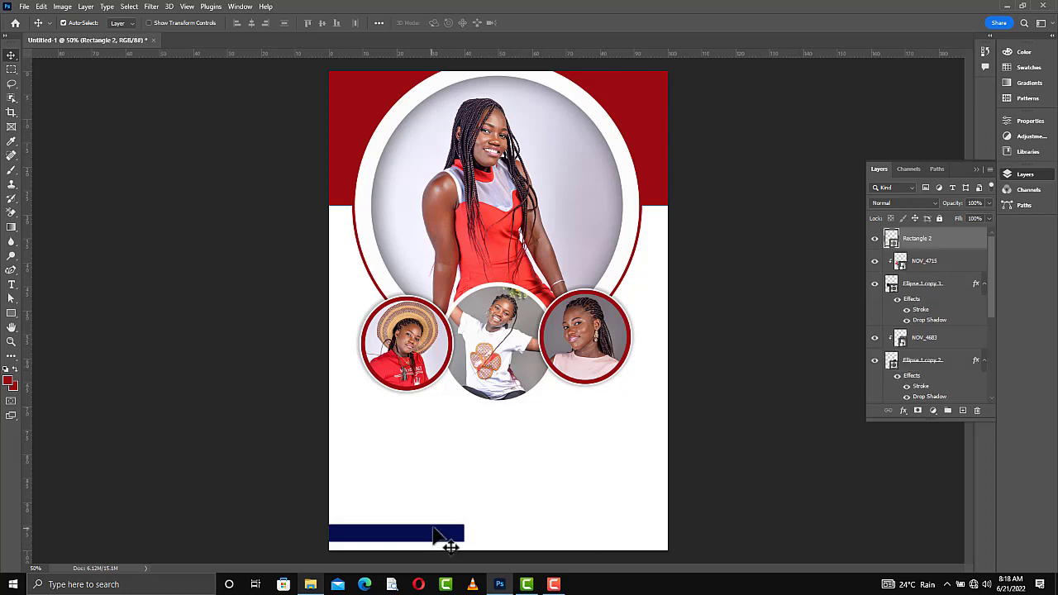
click(1025, 68)
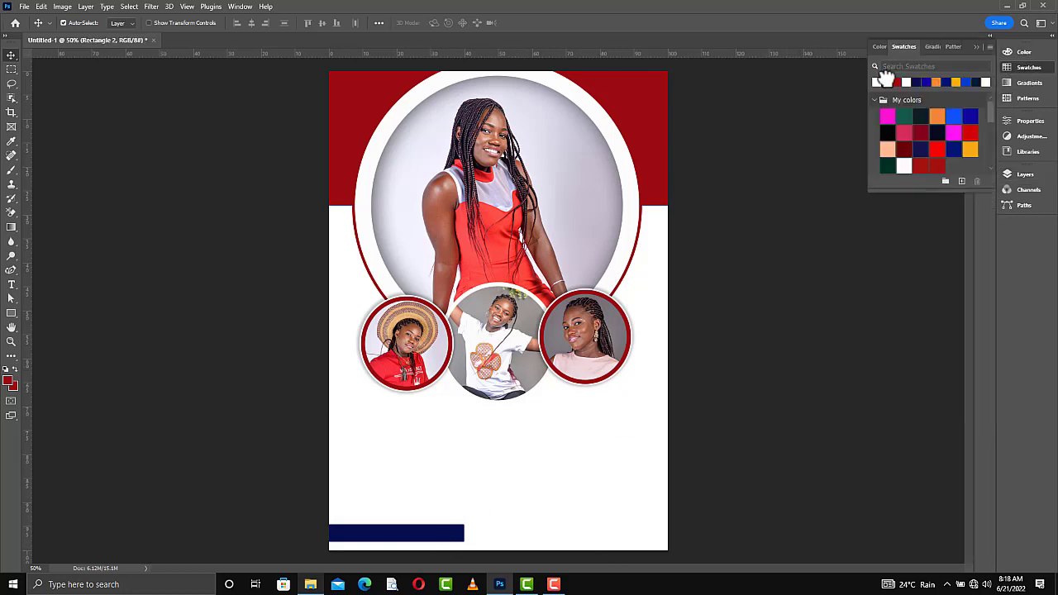
click(878, 81)
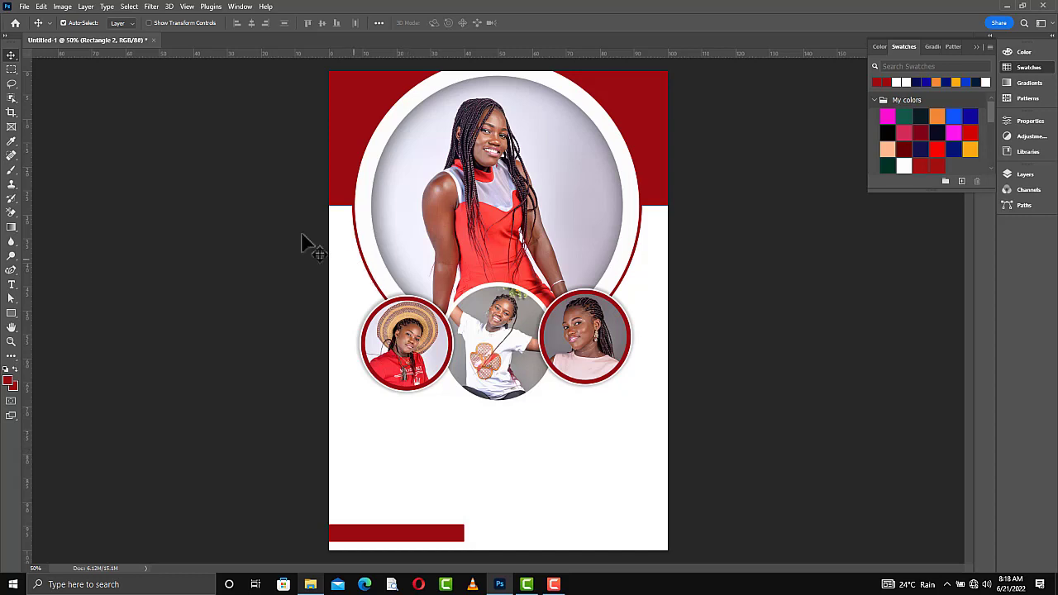
Step: Open the existing birthday TIFF design and bring its HAPPY BIRTHDAY text onto the flyer below the circles
click(24, 7)
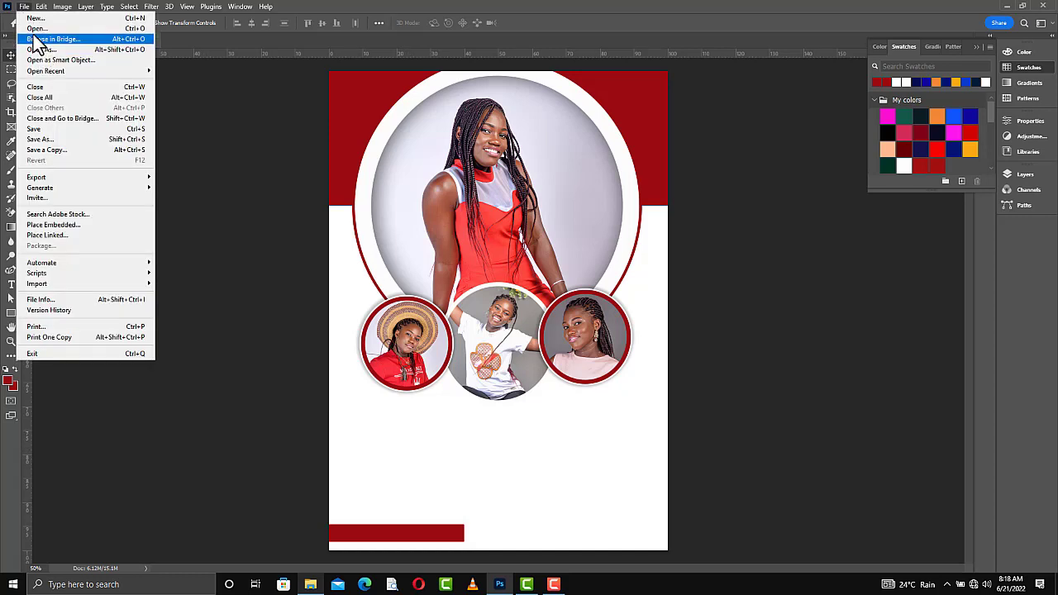
click(33, 38)
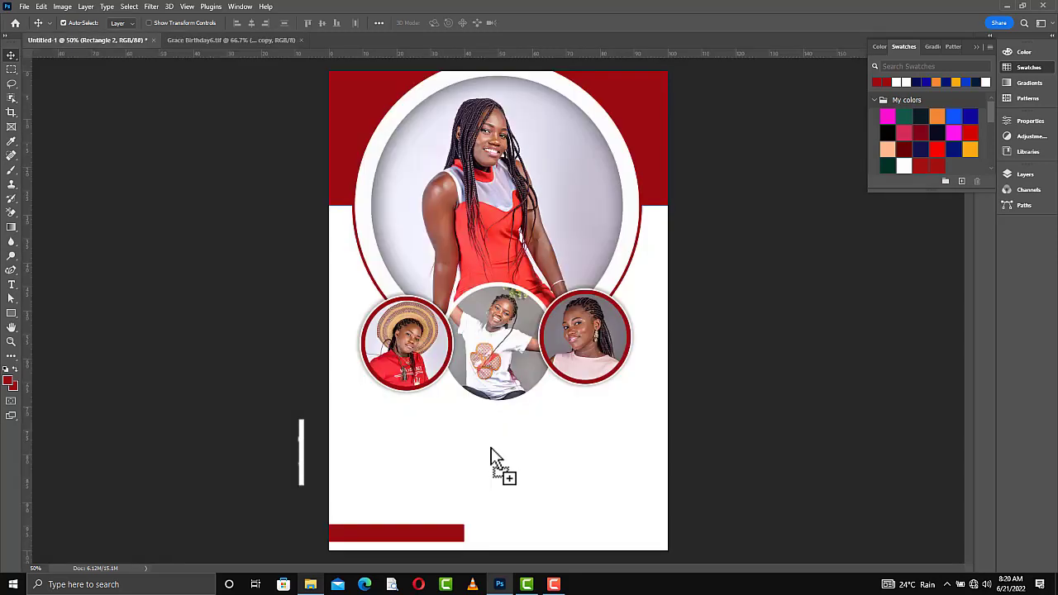
drag(491, 447, 491, 447)
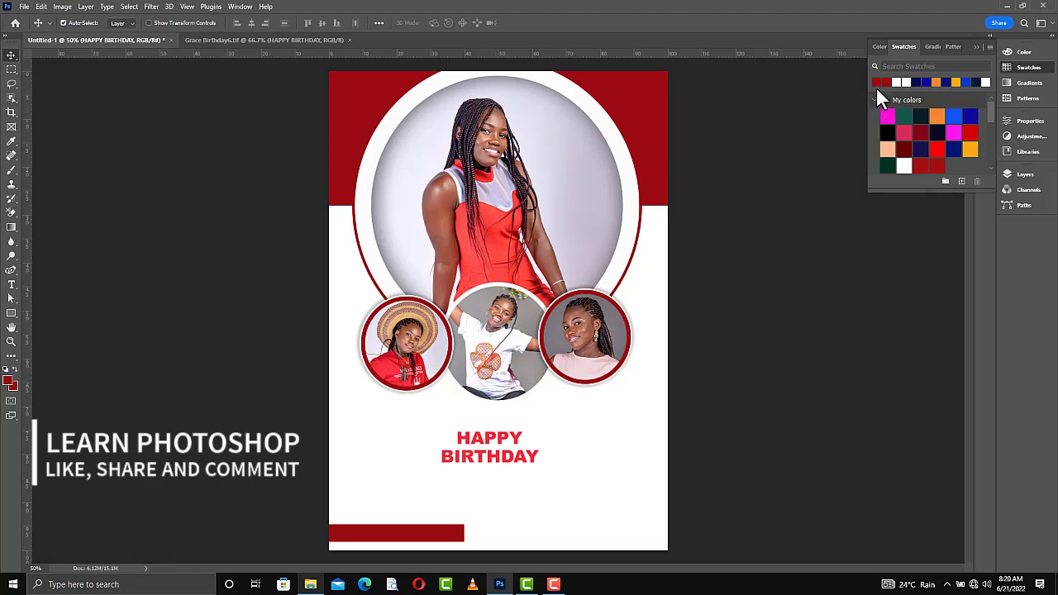
Step: Recolor the HAPPY BIRTHDAY text dark red and scale it to 187.12%, placing it below the middle circle
drag(895, 76, 583, 479)
key(ctrl+t)
drag(439, 428, 401, 421)
mouse_move(532, 480)
mouse_down()
mouse_move(530, 465)
mouse_move(549, 477)
mouse_up()
drag(414, 485, 406, 486)
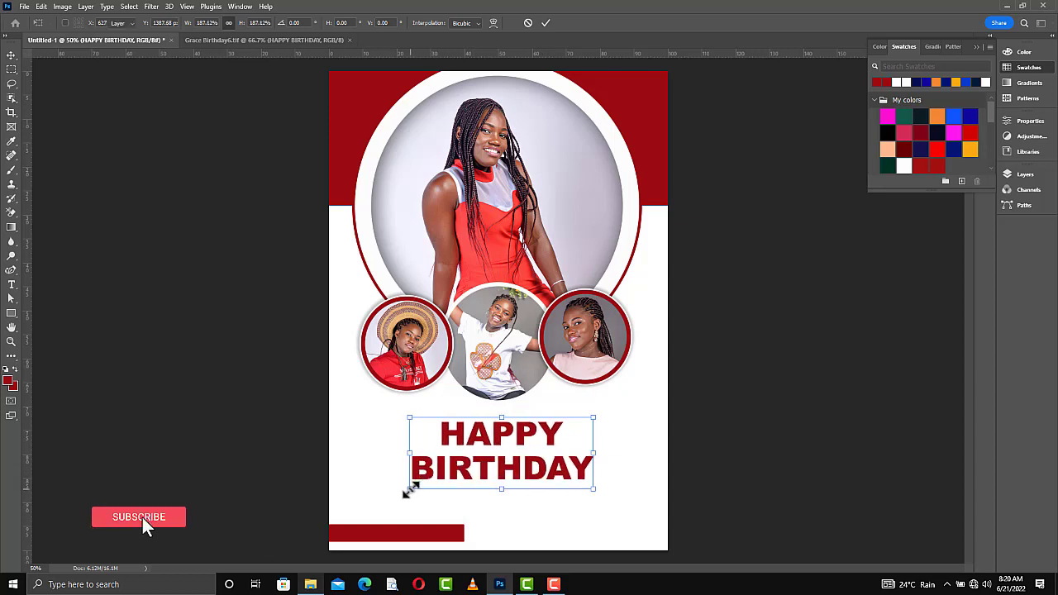
key(Return)
Step: Apply the copied Stroke and Drop Shadow layer style to the HAPPY BIRTHDAY text
click(1023, 175)
right_click(932, 239)
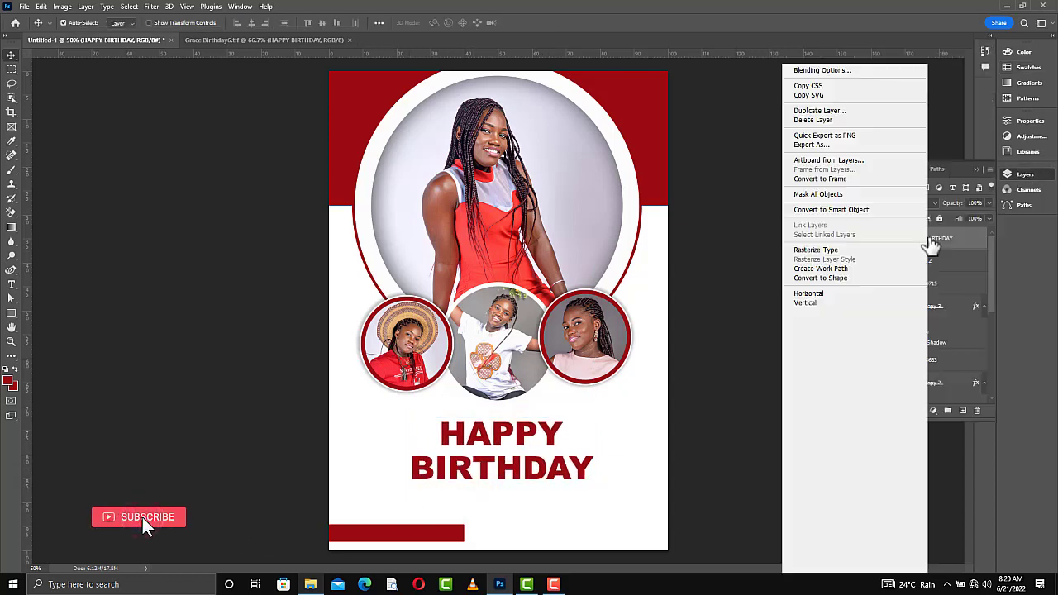
click(833, 449)
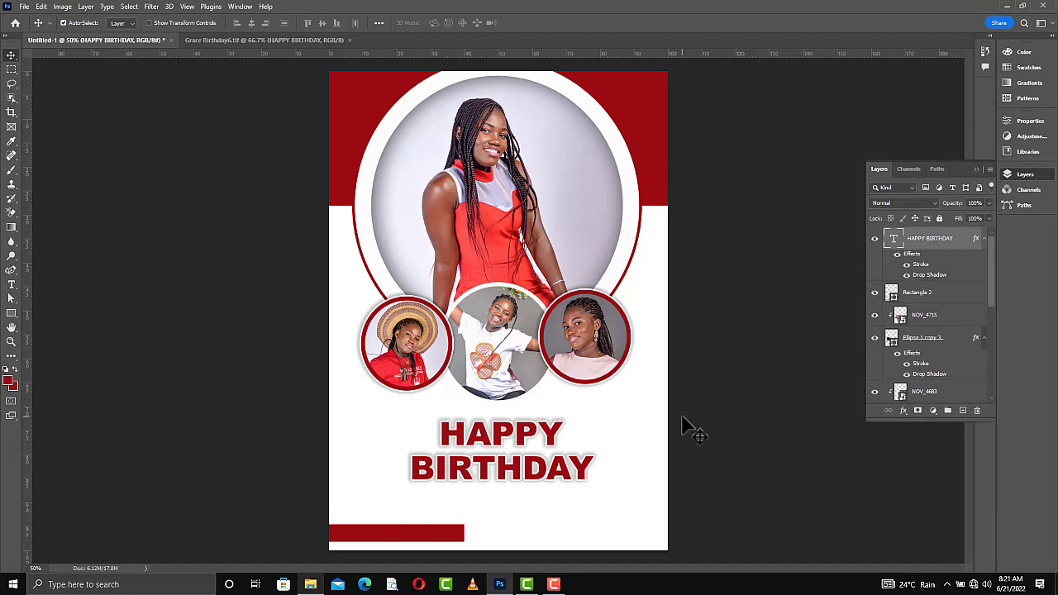
Step: Add Bevel & Emboss to the HAPPY BIRTHDAY text and set its Drop Shadow to 44% opacity, 14% spread, 10 px size and a linear contour
double_click(943, 283)
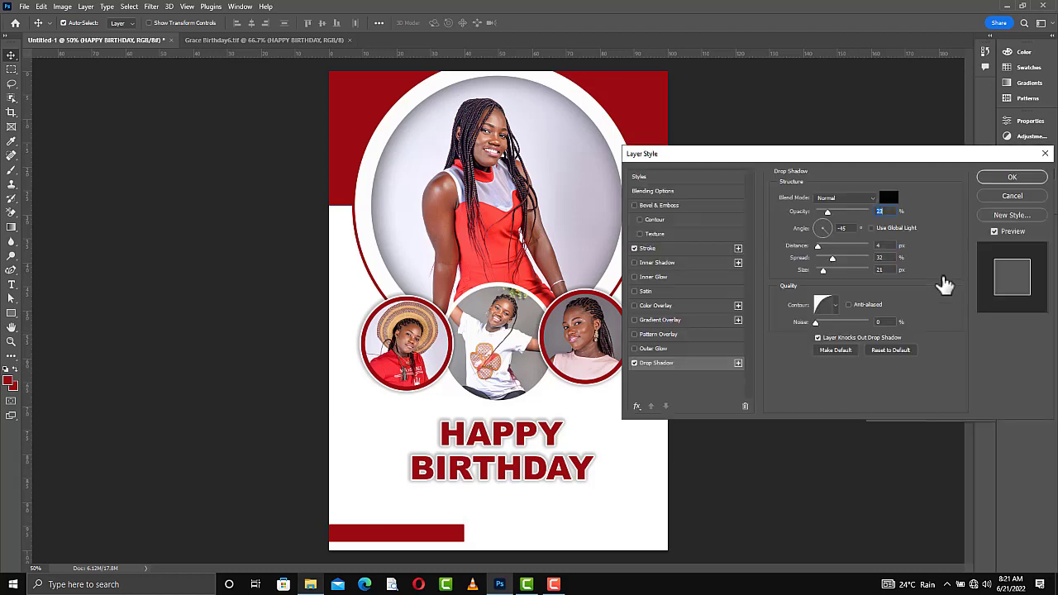
click(634, 206)
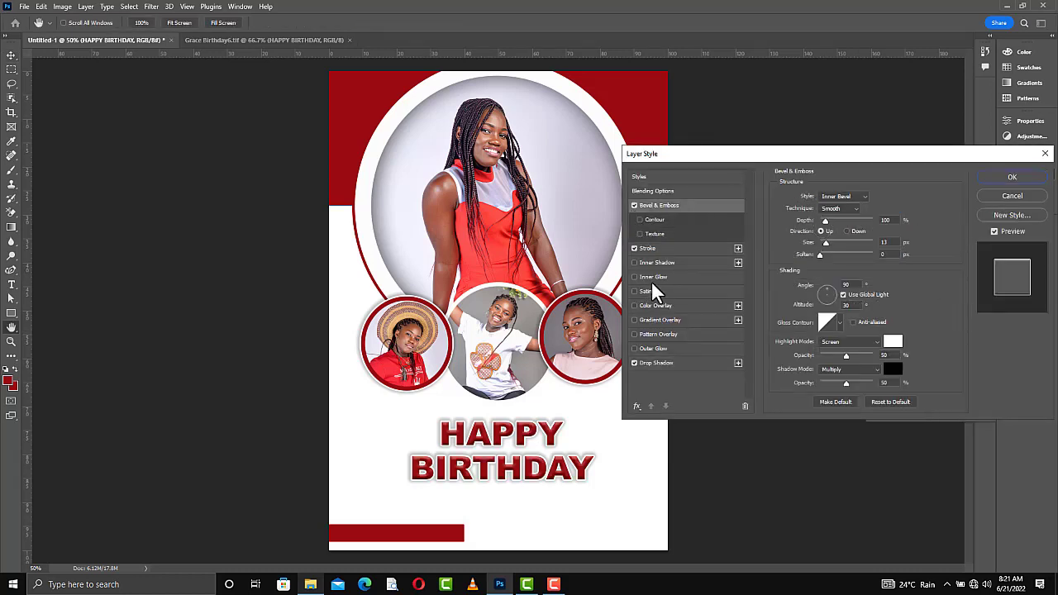
click(655, 365)
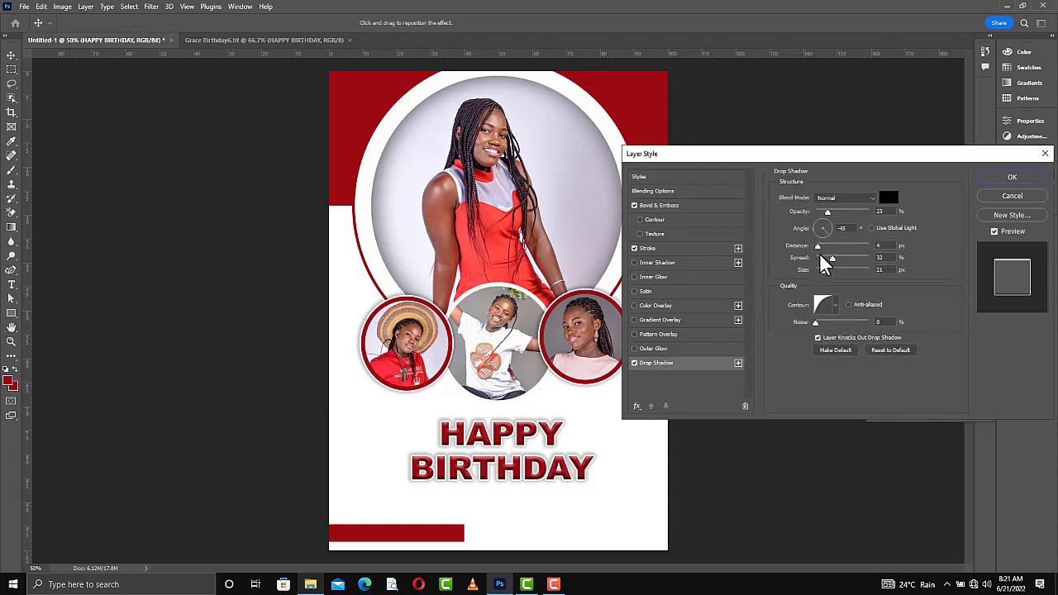
drag(820, 258, 822, 258)
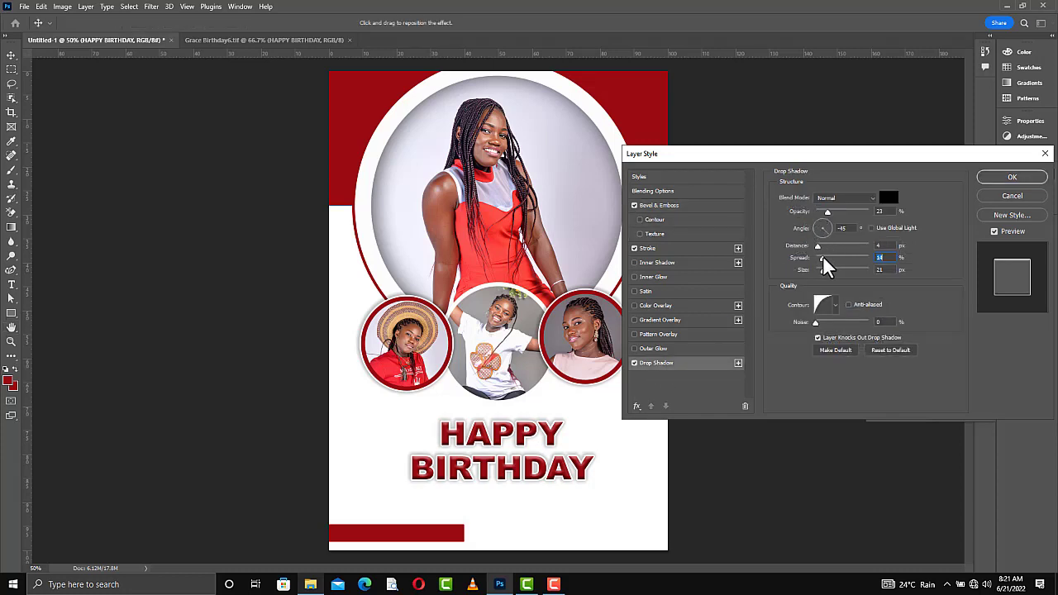
drag(843, 213, 839, 212)
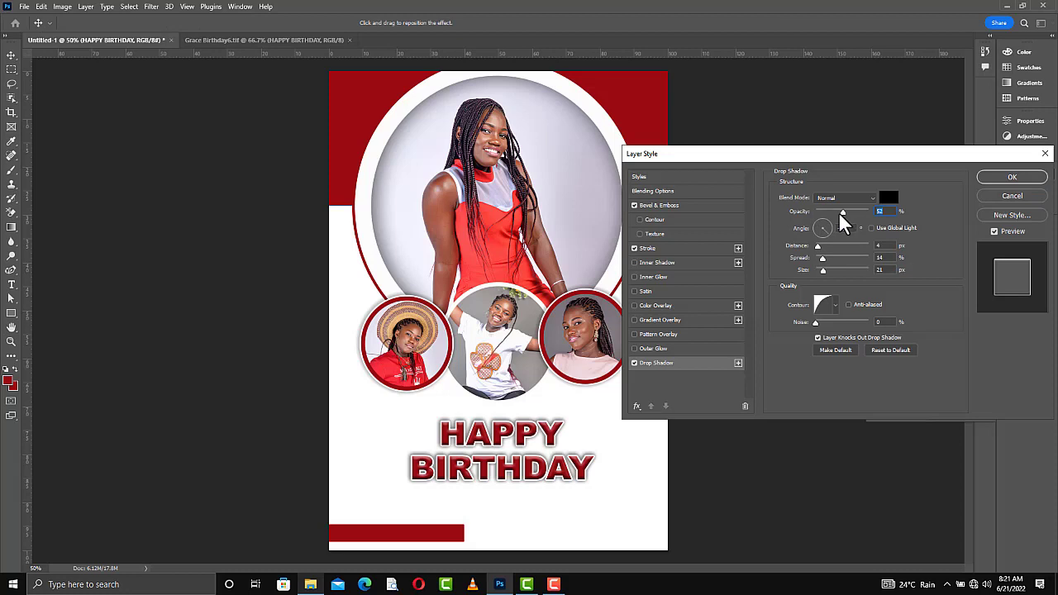
drag(823, 271, 822, 271)
click(836, 306)
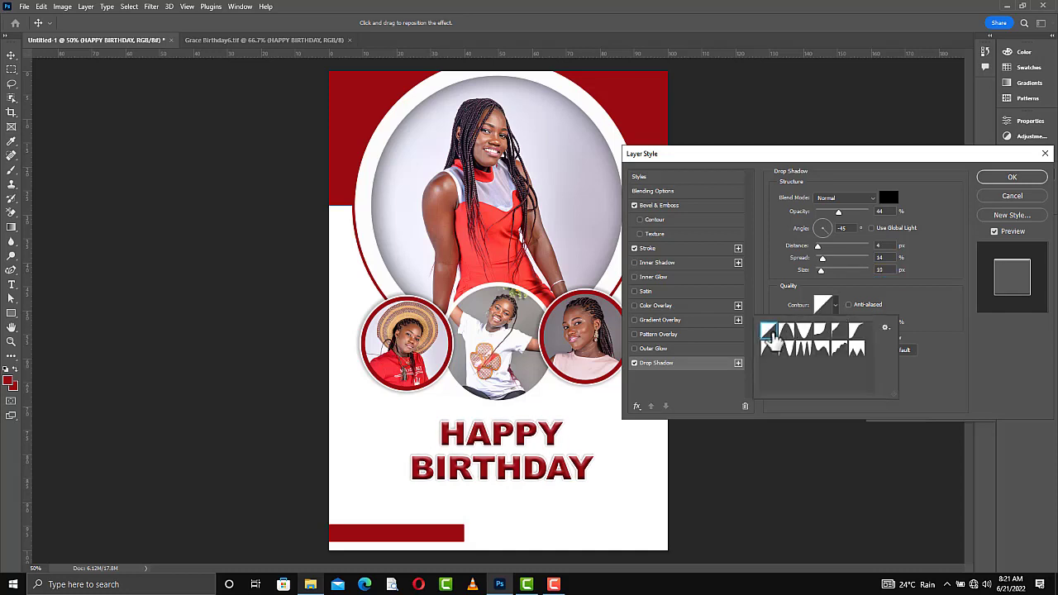
click(781, 279)
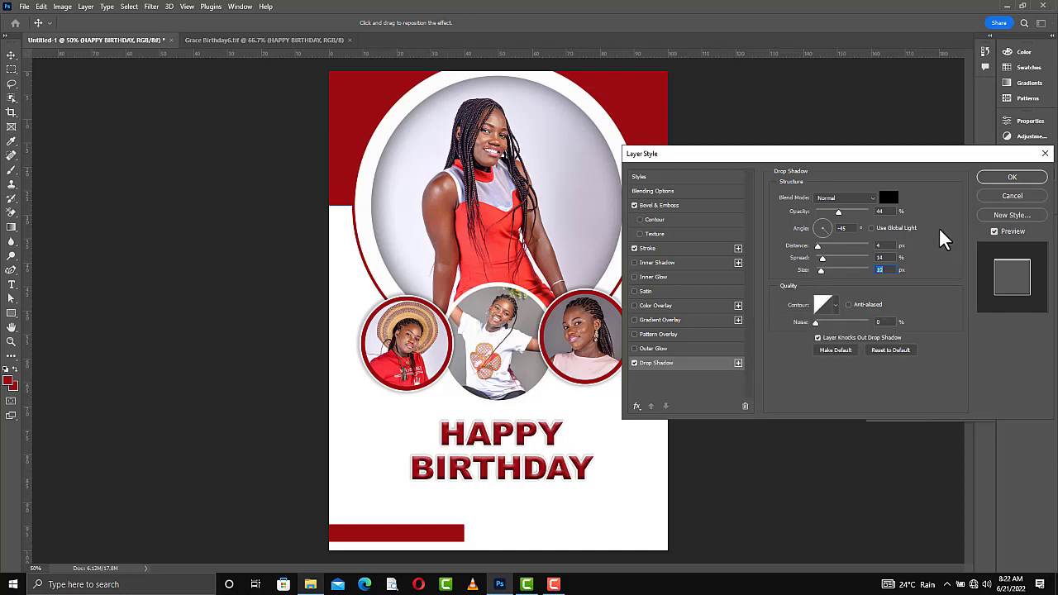
click(999, 178)
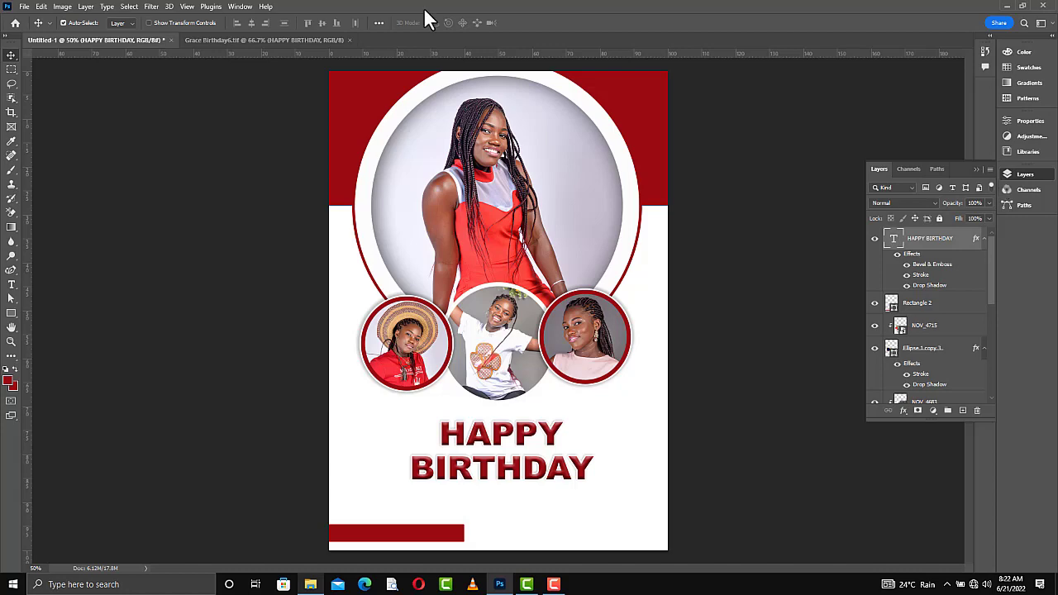
Step: Bring the celebrant's name text from the existing birthday design onto the flyer below HAPPY BIRTHDAY and recolor it black
click(264, 42)
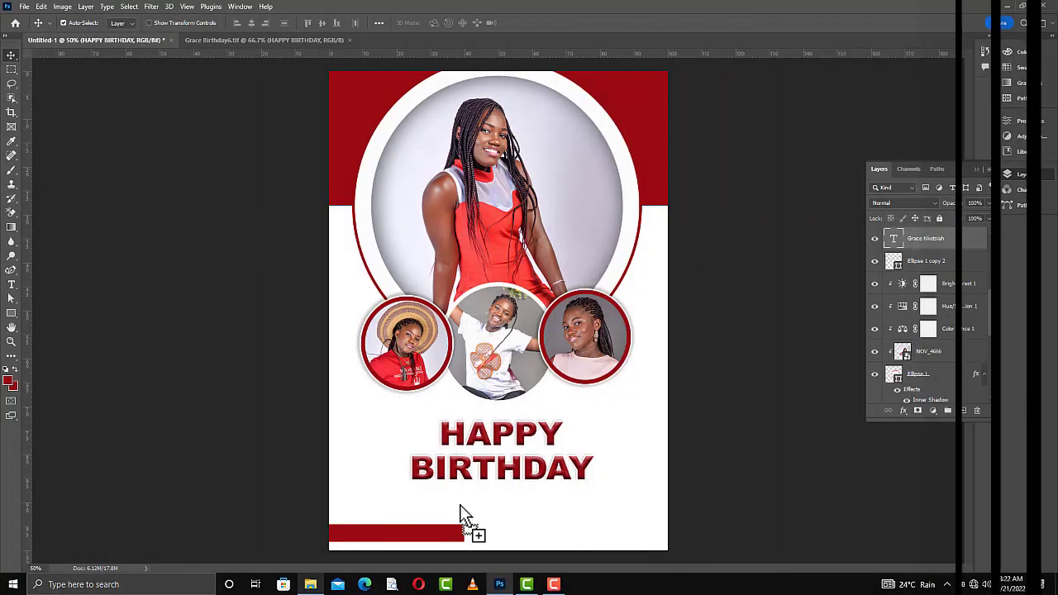
drag(465, 517, 479, 498)
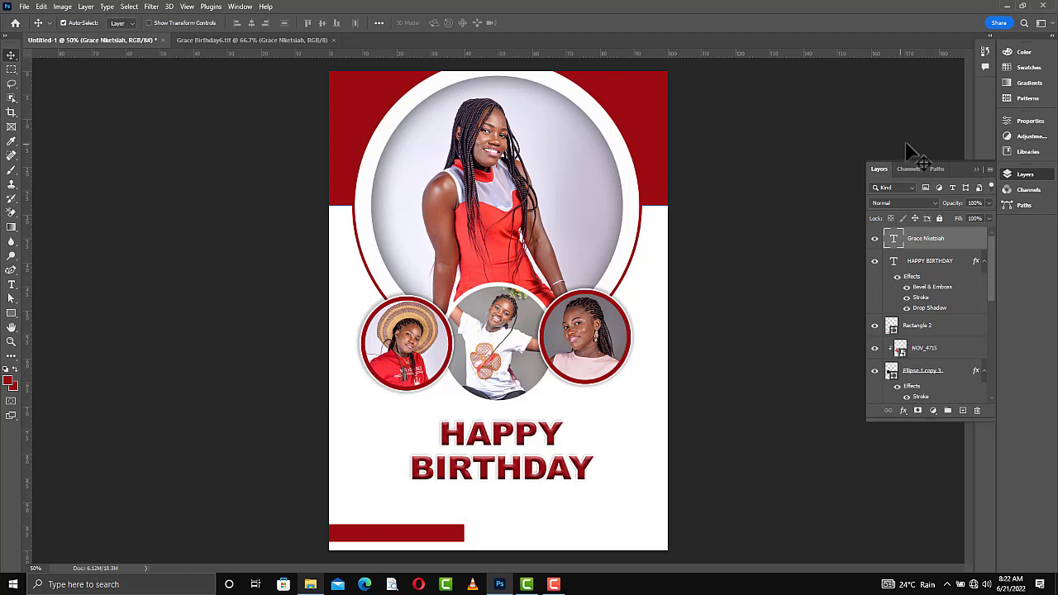
click(1024, 67)
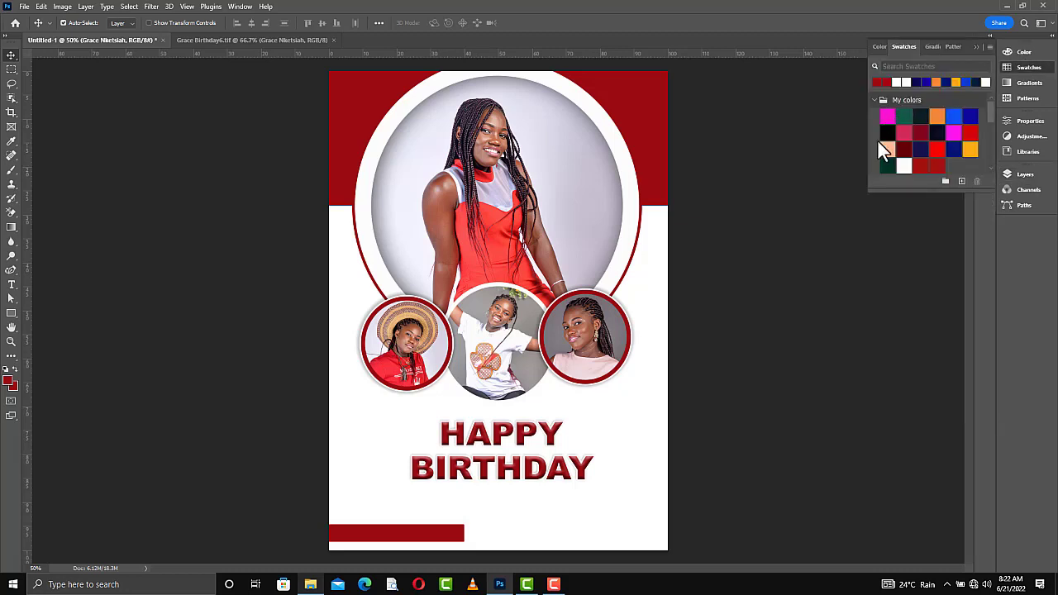
click(887, 132)
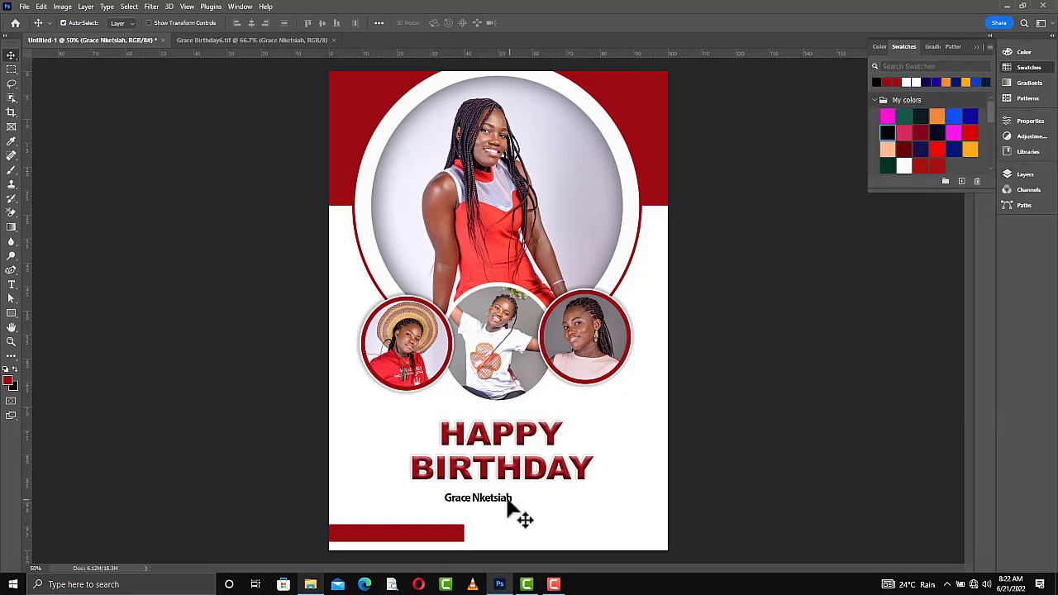
Step: Scale the celebrant's name text to 176.11% and nudge it up close beneath the HAPPY BIRTHDAY text
key(ctrl+t)
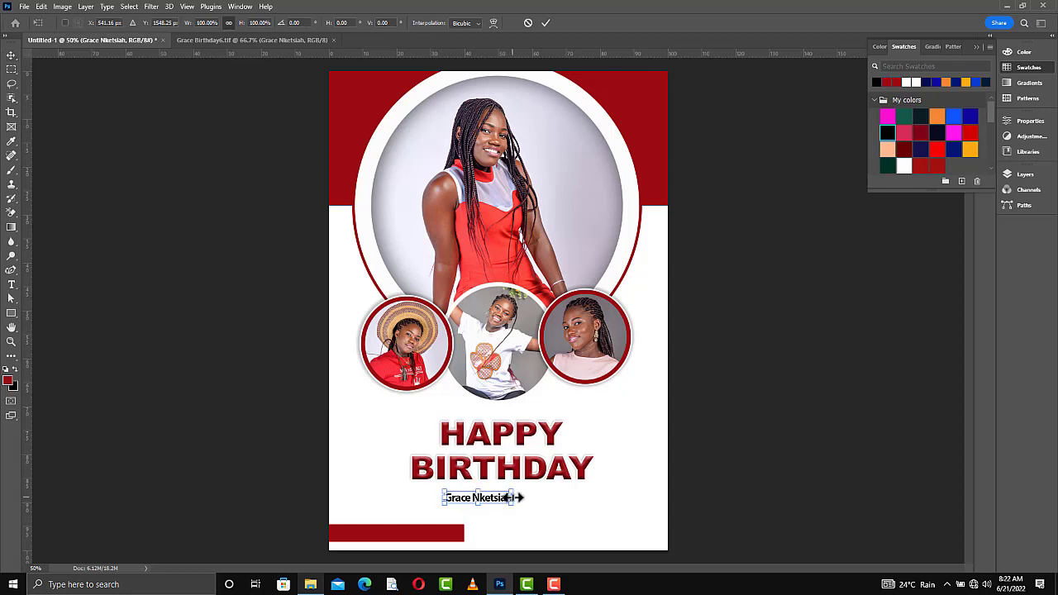
mouse_move(519, 497)
mouse_down()
mouse_move(565, 496)
mouse_move(507, 503)
mouse_up()
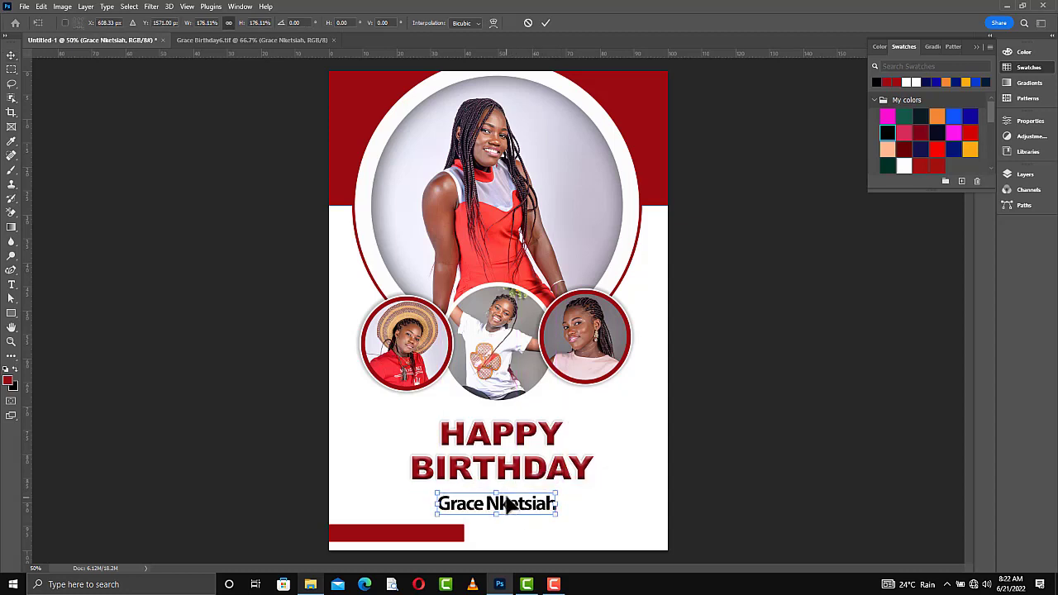
key(Return)
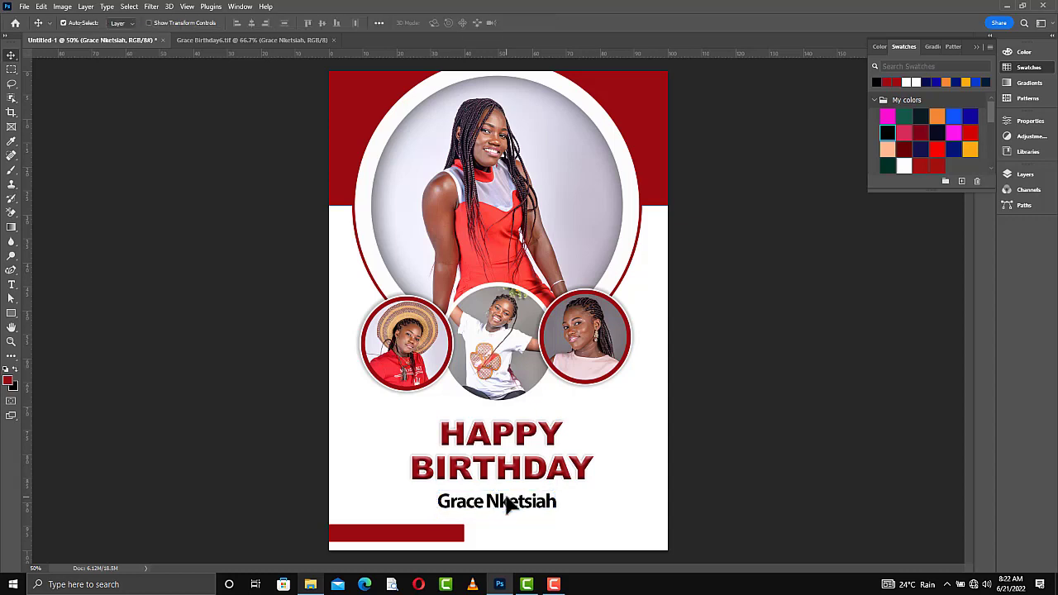
key(Up)
key(Up)
key(Up)
key(Up)
key(Up)
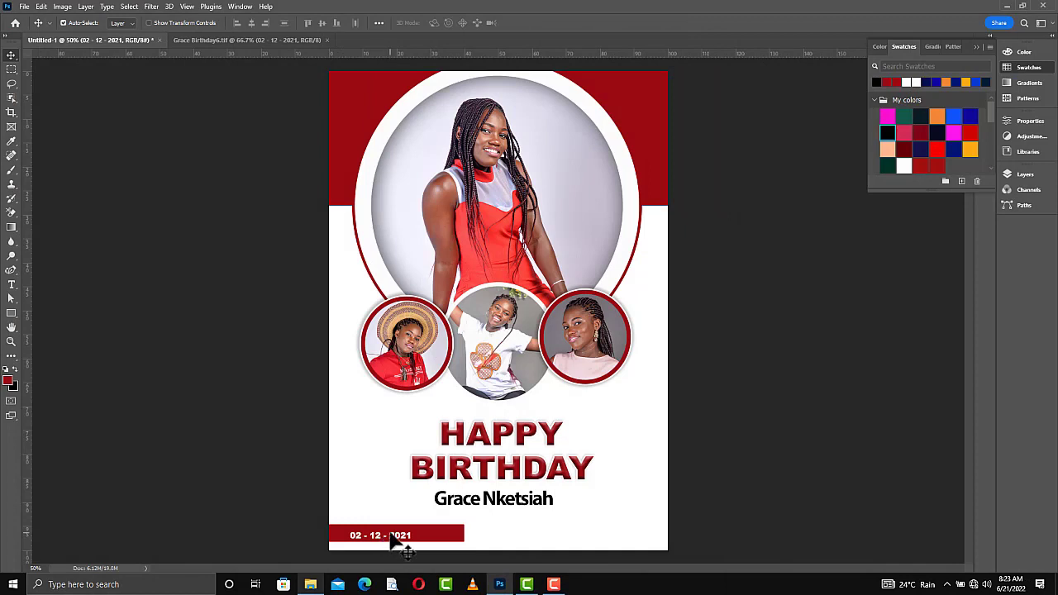
Step: Replace the date text on the dark red rectangle near the page bottom with "PLUS ONE: 10TH JULY"
double_click(395, 537)
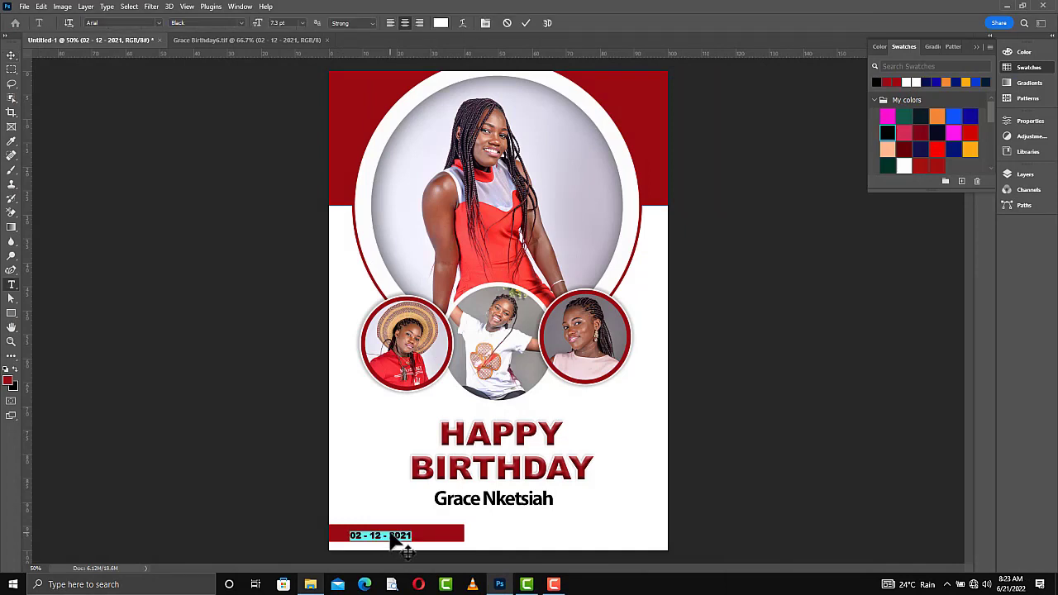
key(BackSpace)
text(PLUS ONE: 10TH JULY)
click(527, 22)
key(v)
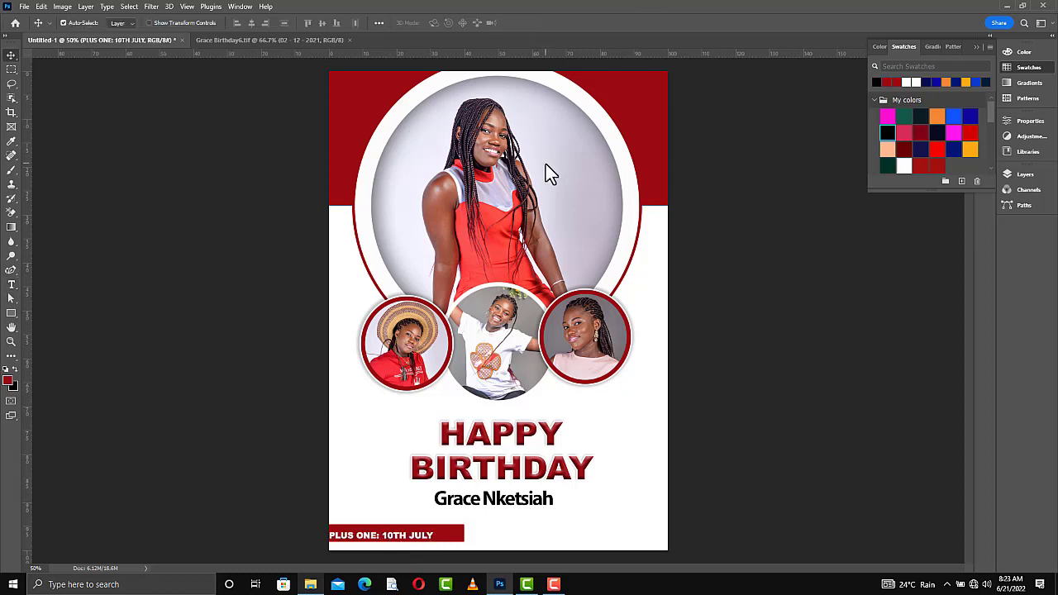
Step: Nudge the PLUS ONE: 10TH JULY text until it sits centered within the dark red rectangle
key(Right)
key(Right)
key(Right)
key(Right)
key(Right)
key(Right)
key(Right)
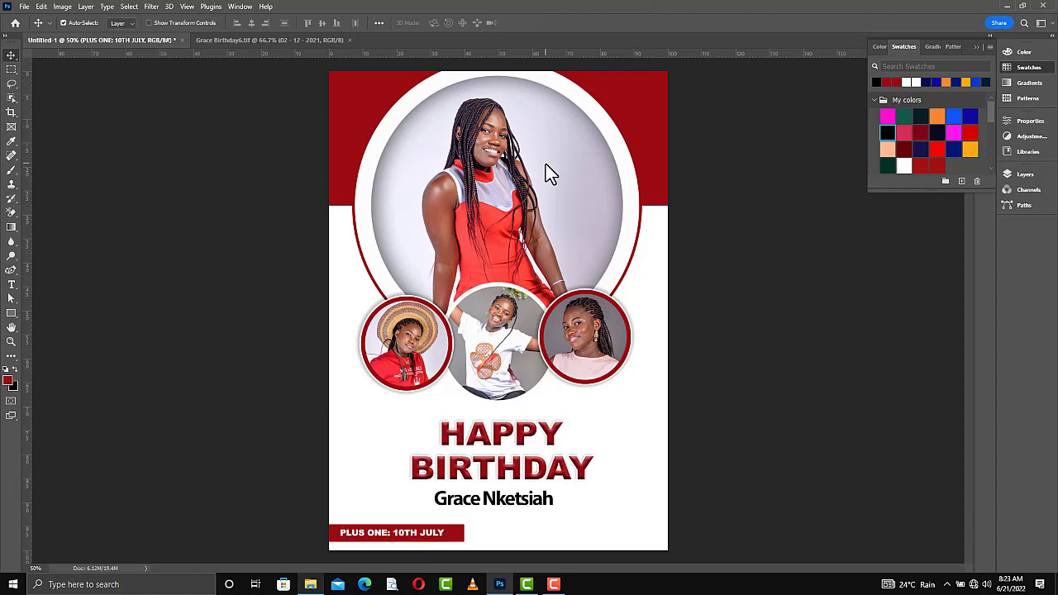
key(Down)
key(Down)
key(Down)
key(Up)
key(Up)
key(Up)
key(Up)
key(Up)
key(Up)
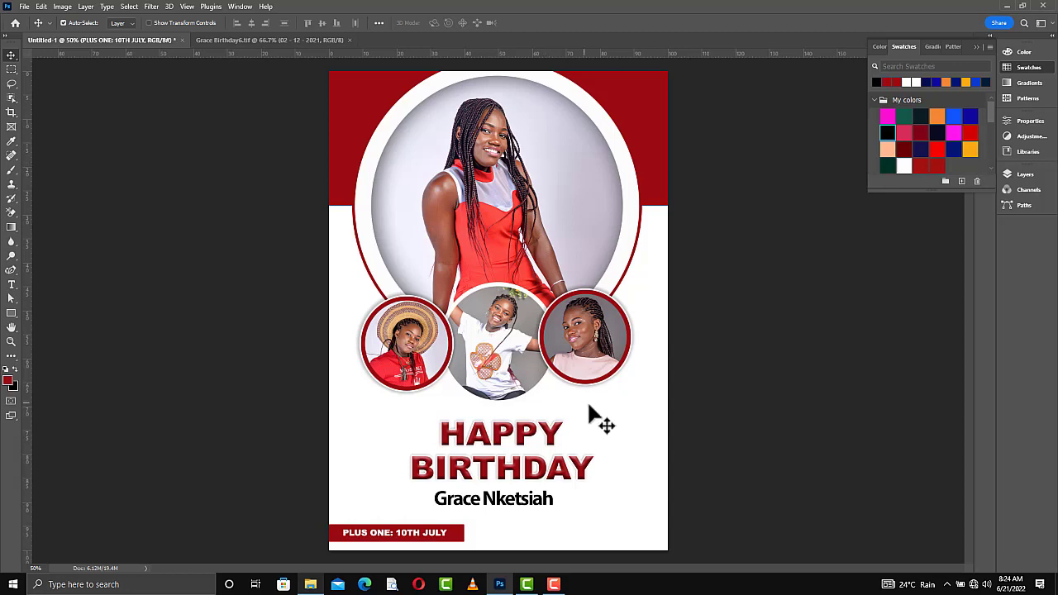
Step: Place the white-elegant-texture-background image from the Psd pro folder of Design resources directly above the Rectangle 1 layer
click(1010, 173)
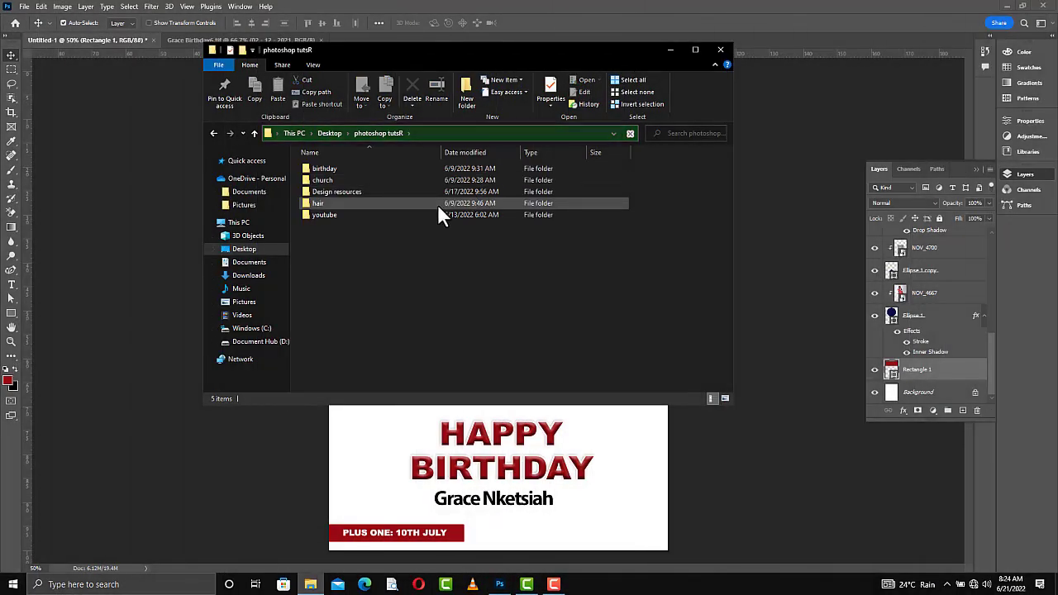
double_click(349, 189)
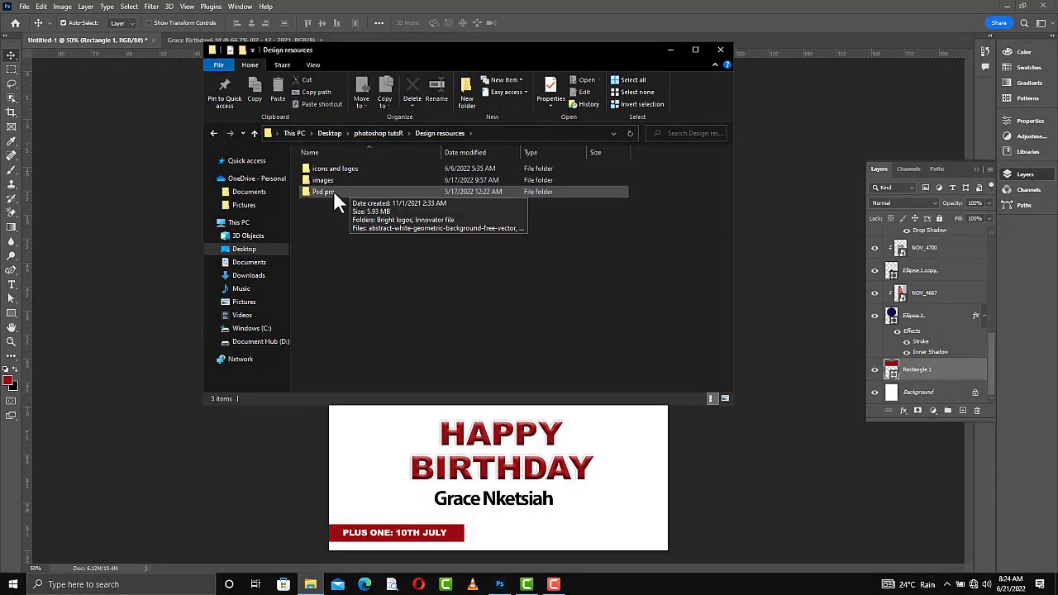
double_click(327, 180)
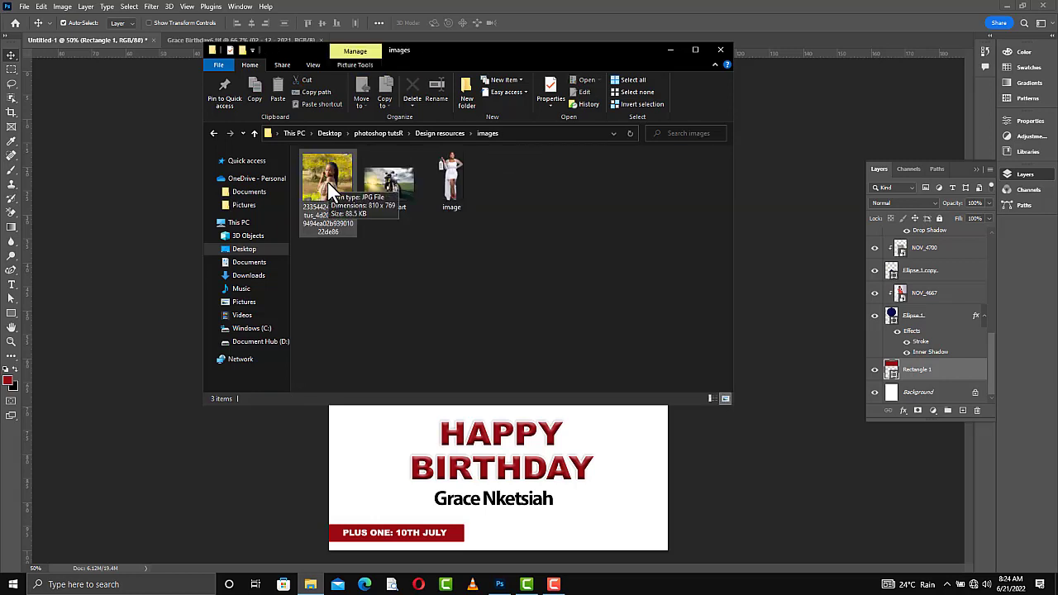
key(alt+Left)
double_click(328, 198)
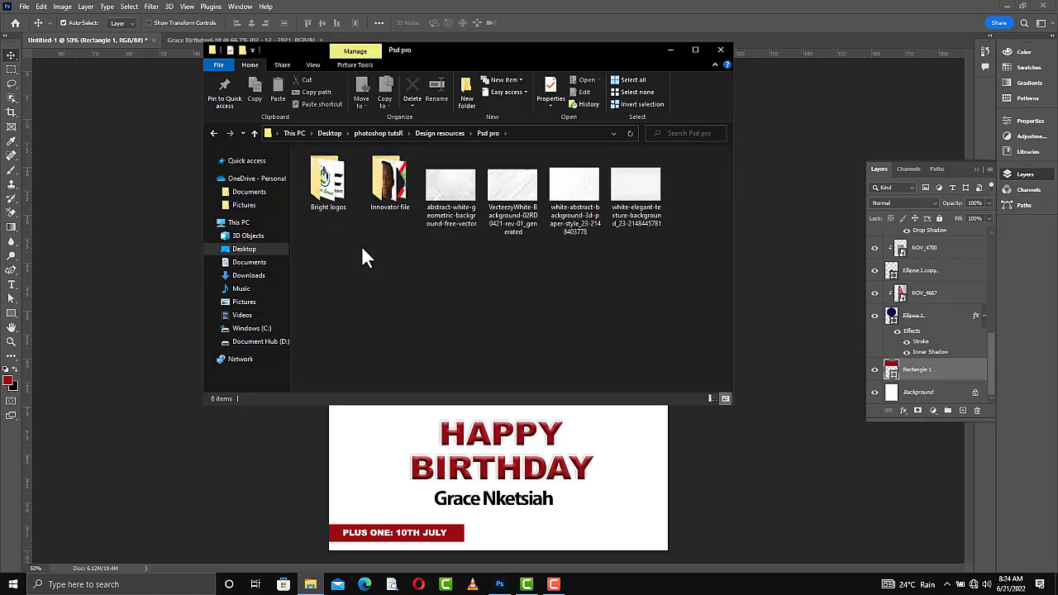
click(622, 187)
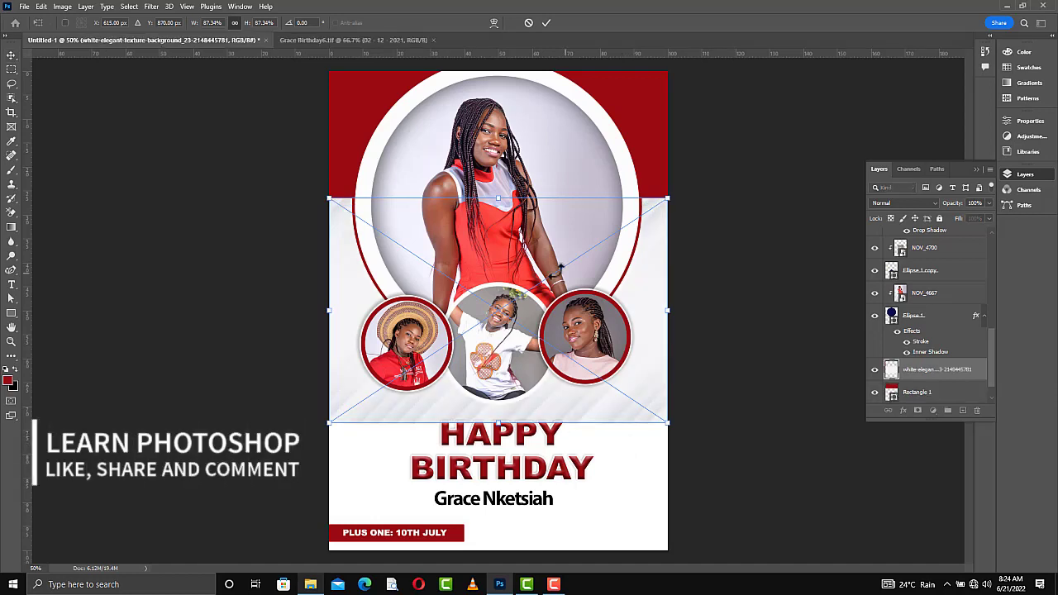
Step: Enlarge the white texture image to 192.58% so it covers the whole page, and set its blend mode to Linear Burn
drag(663, 209, 666, 158)
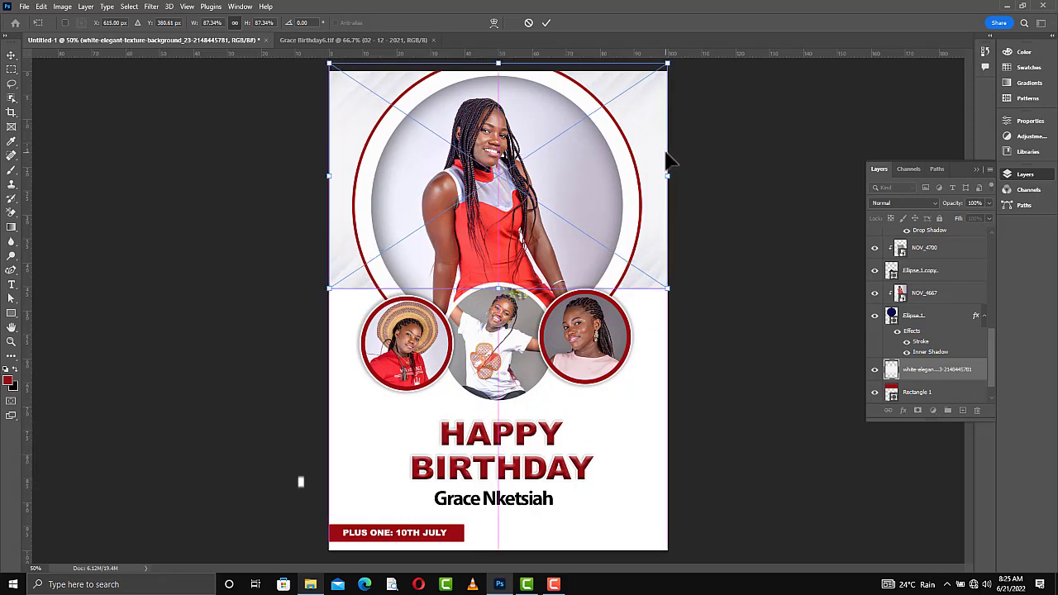
drag(501, 291, 532, 538)
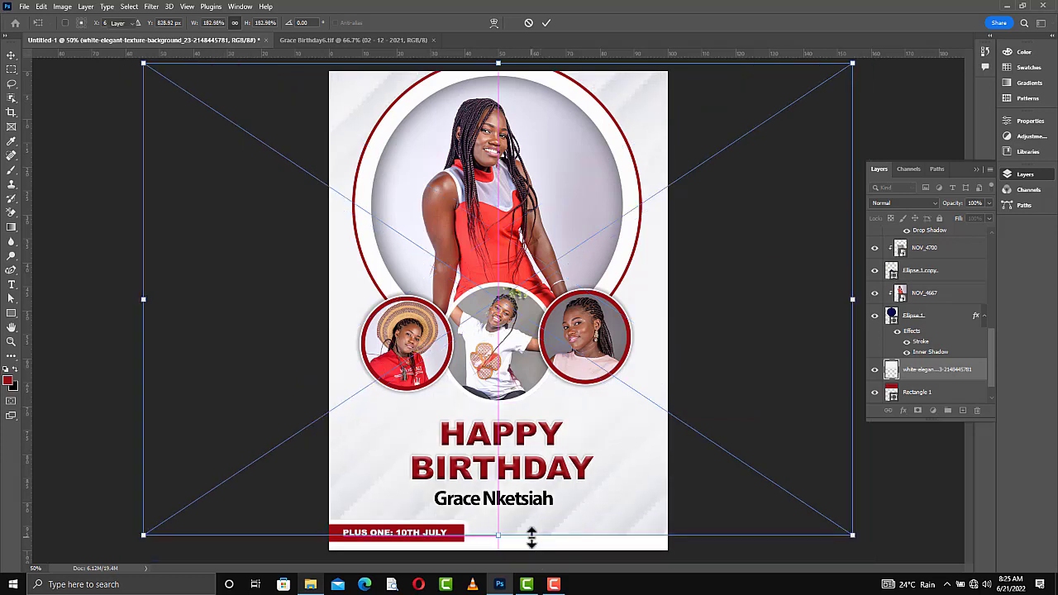
key(Return)
key(ctrl+t)
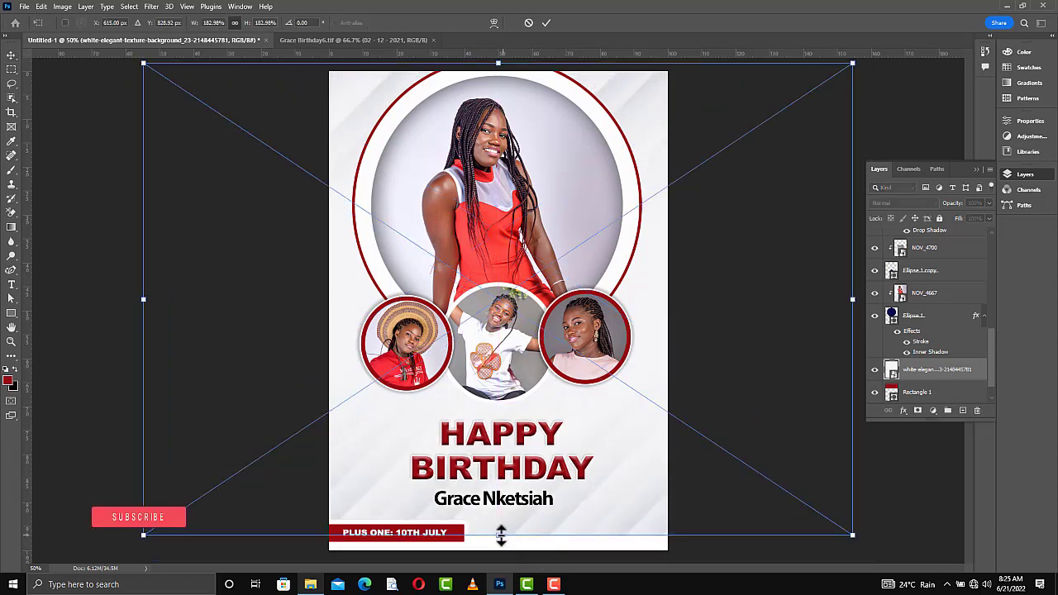
drag(501, 560, 499, 549)
key(Return)
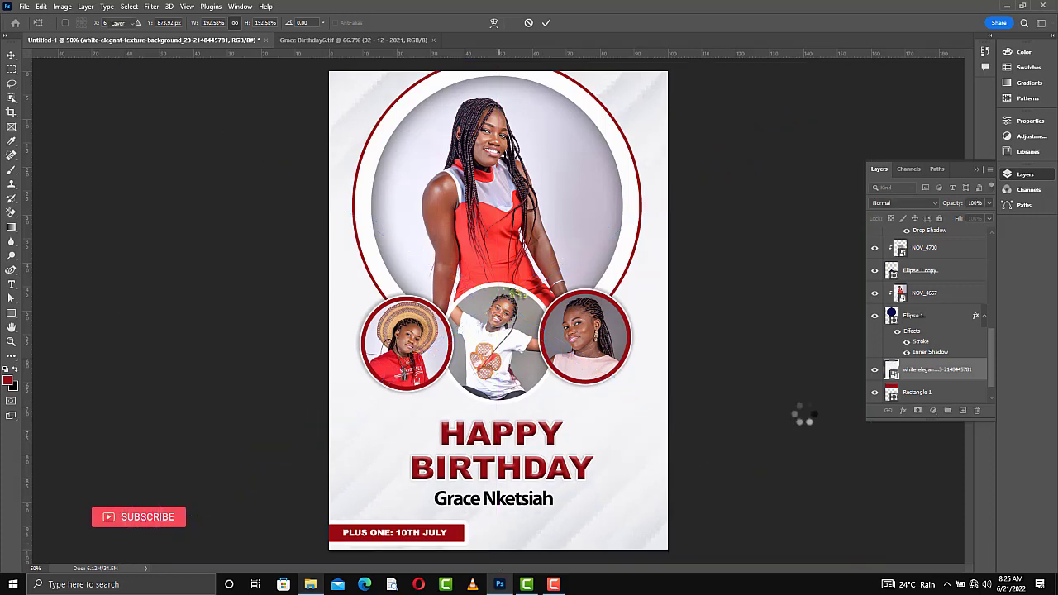
click(892, 203)
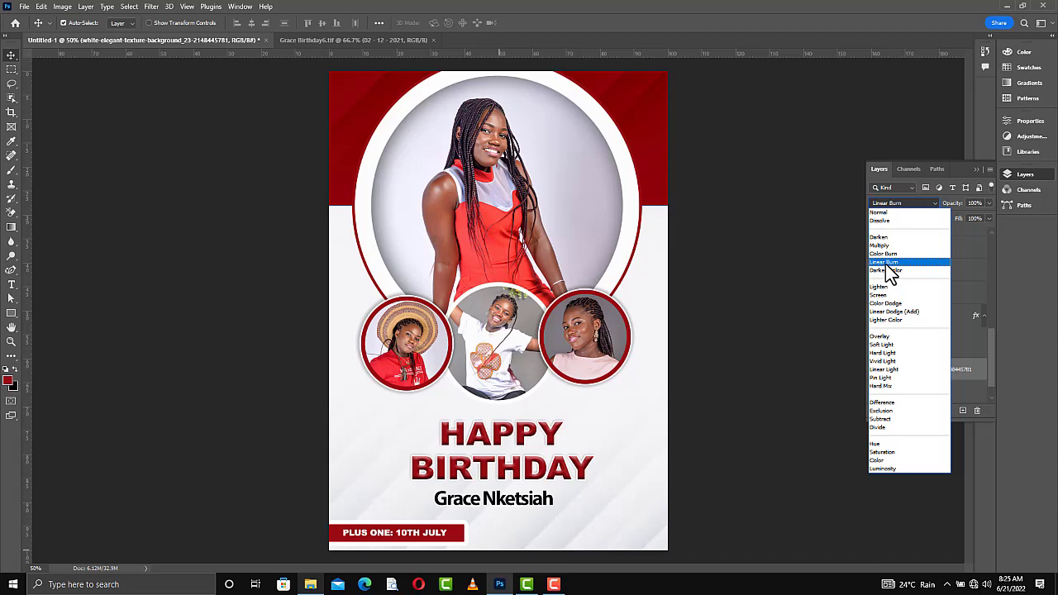
click(885, 263)
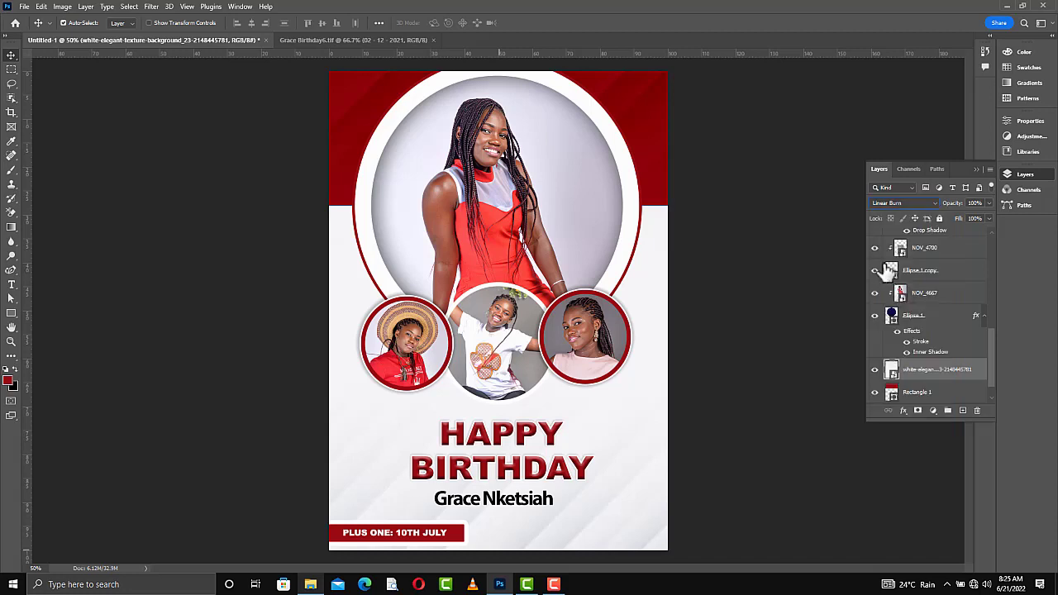